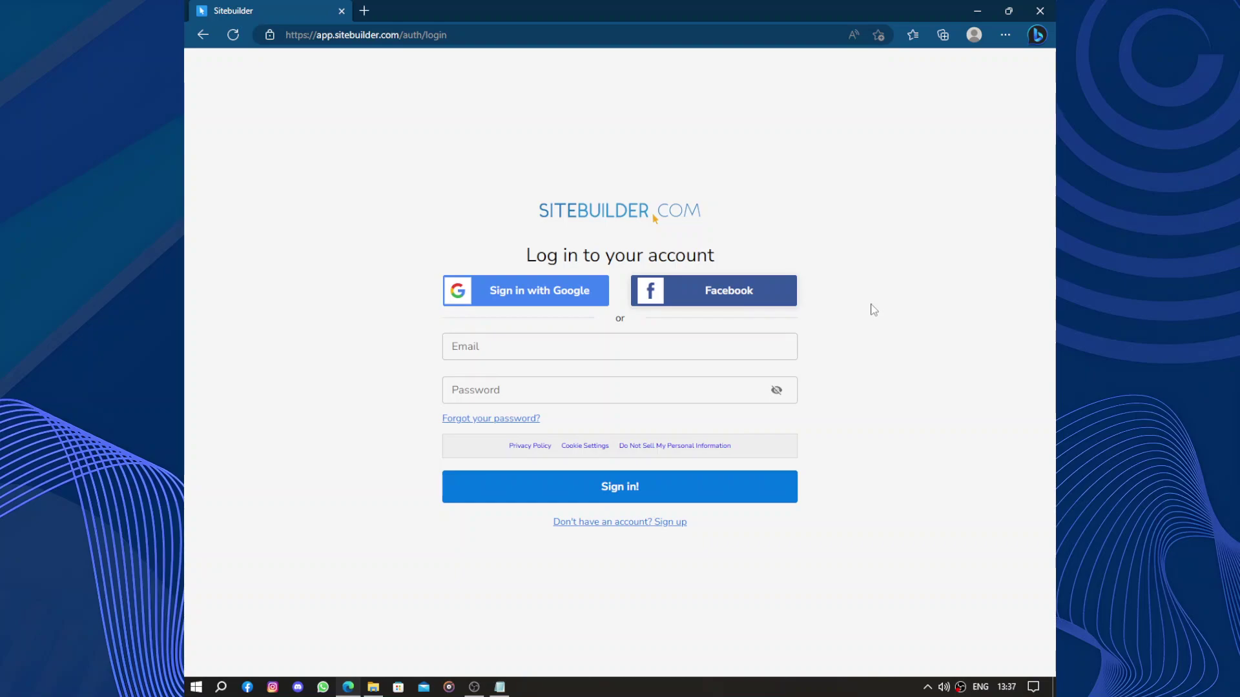
{"action": "left_click", "coordinate": [708, 338]}
{"action": "left_click", "coordinate": [612, 521]}
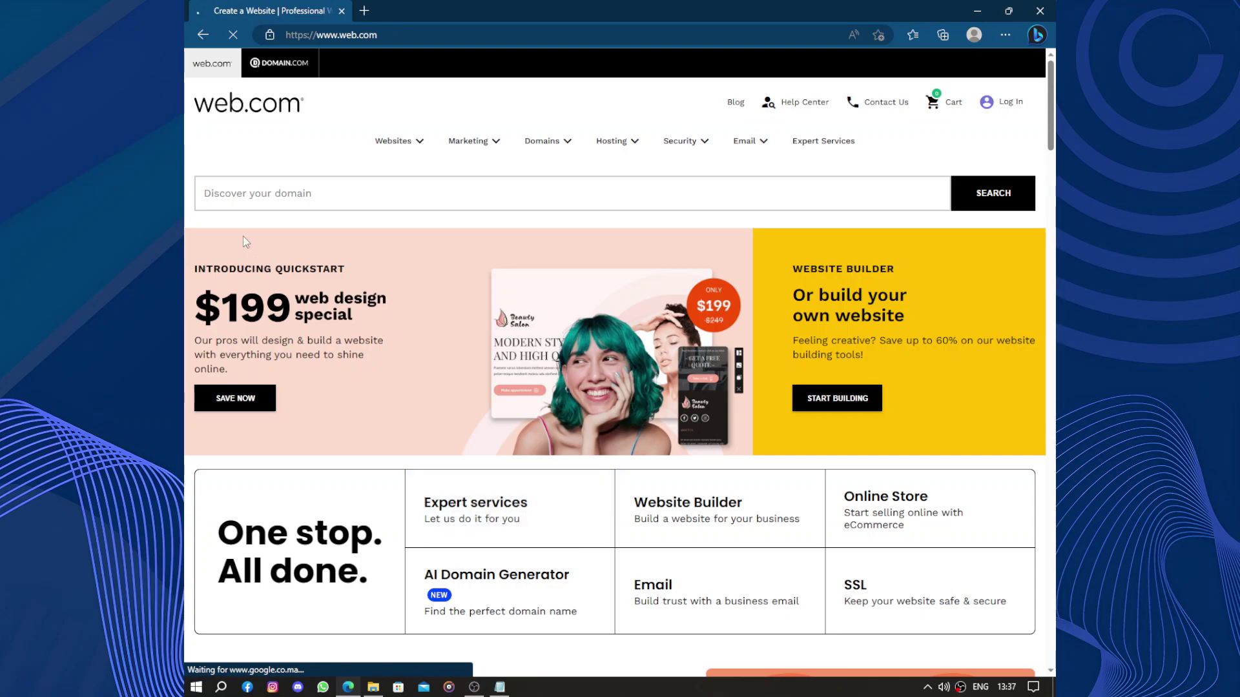
{"action": "left_click", "coordinate": [202, 35]}
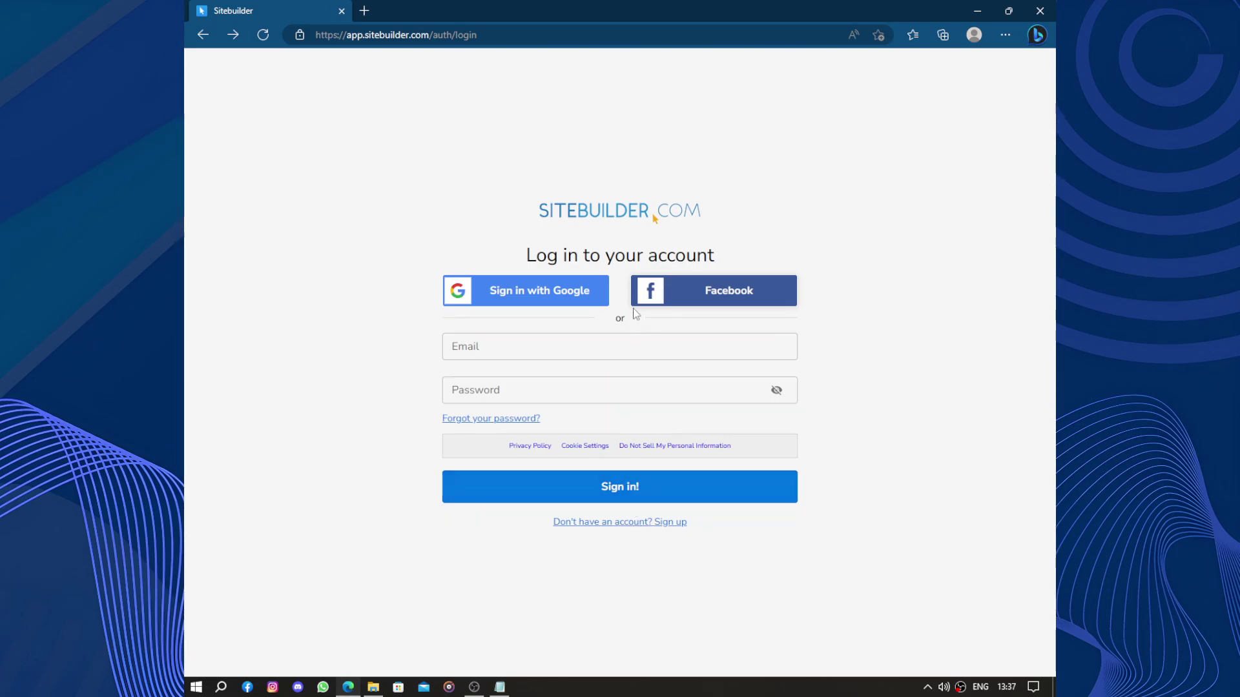
Step: Sign in to SiteBuilder with the Google account and grant the app the requested access
{"action": "left_click", "coordinate": [591, 305]}
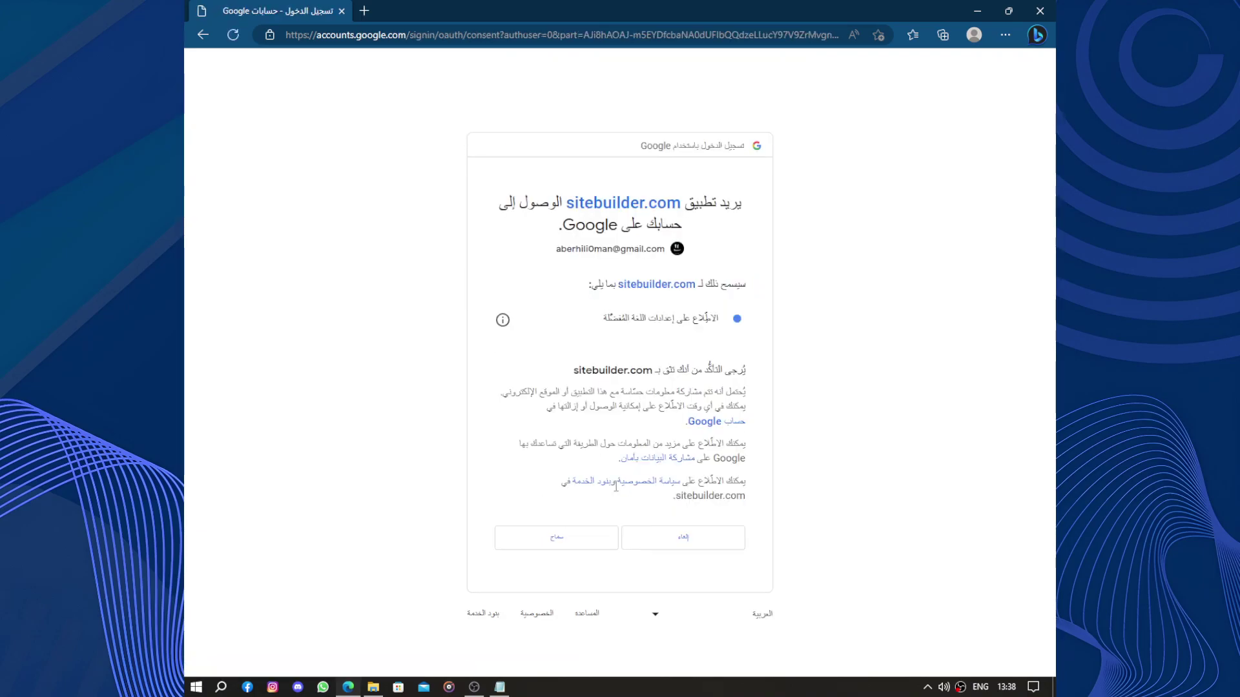
{"action": "left_click", "coordinate": [542, 541]}
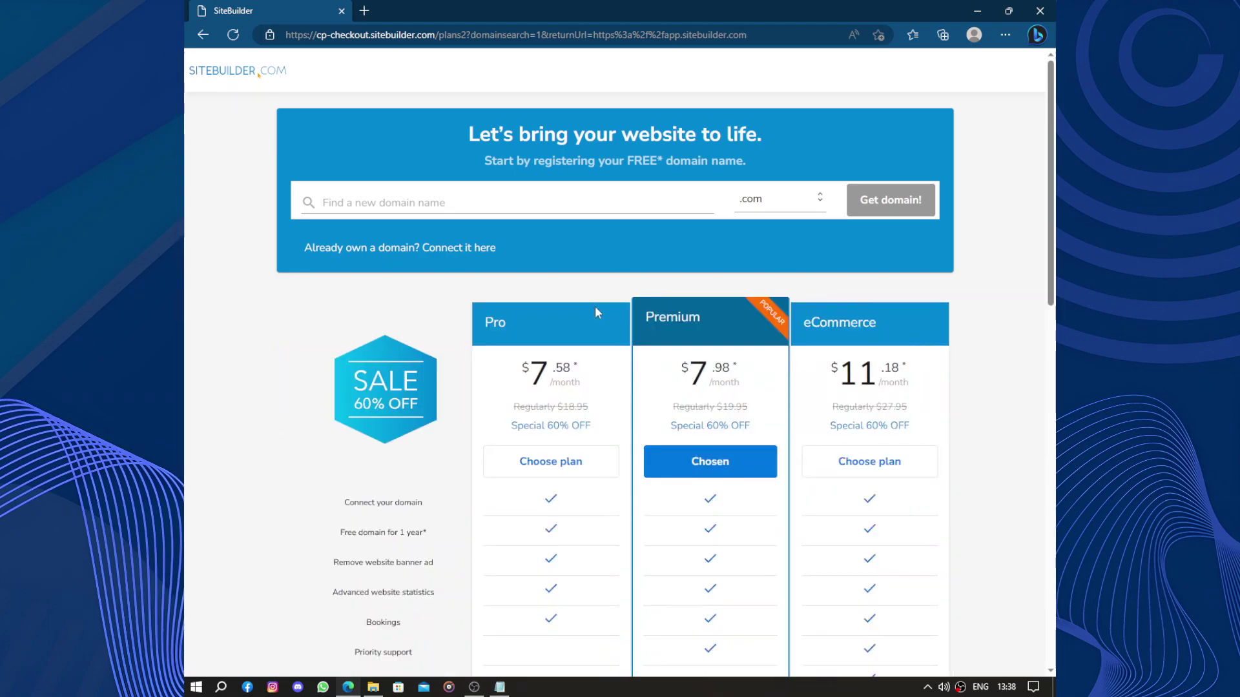
Step: Look up the availability of the domain name "madagha" with the .com extension
{"action": "left_click", "coordinate": [422, 204]}
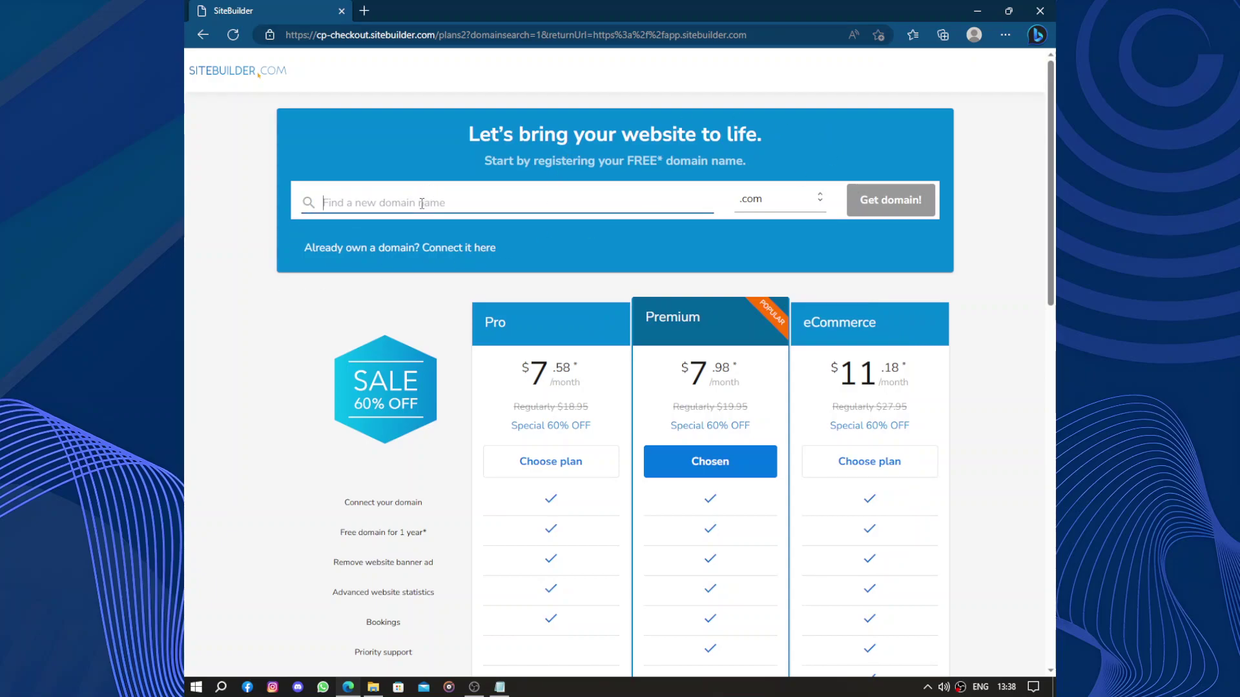
{"action": "type", "text": "madagha"}
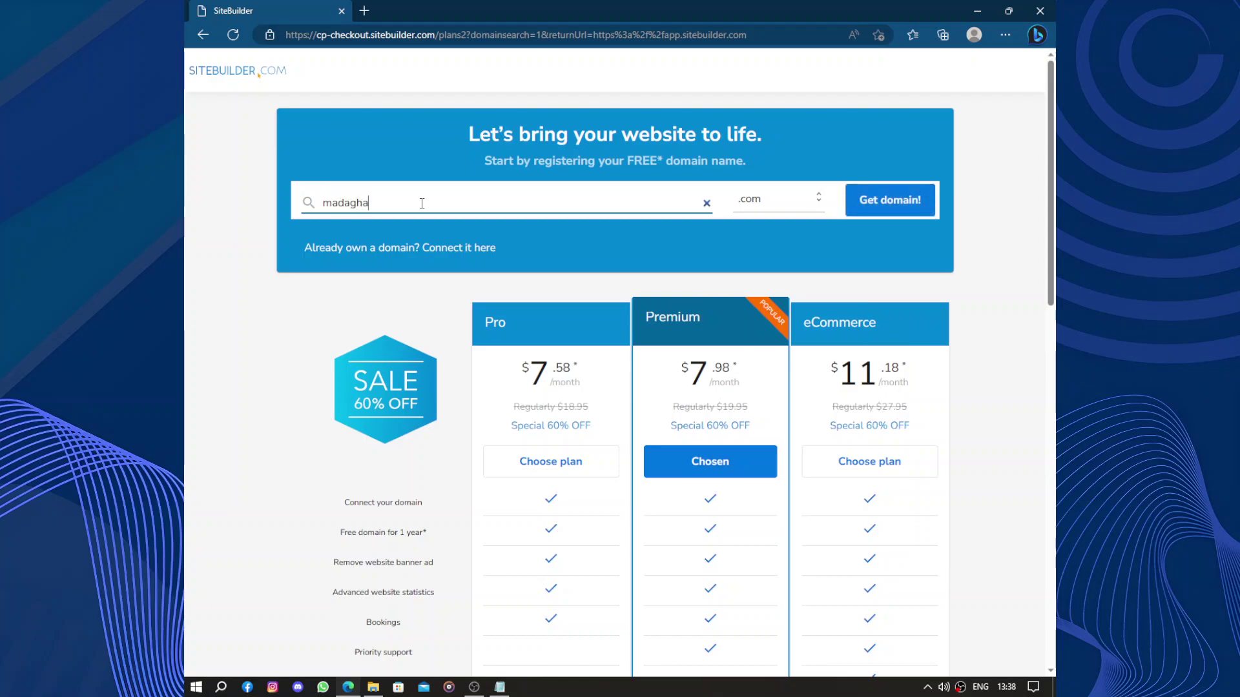
{"action": "left_click", "coordinate": [891, 200]}
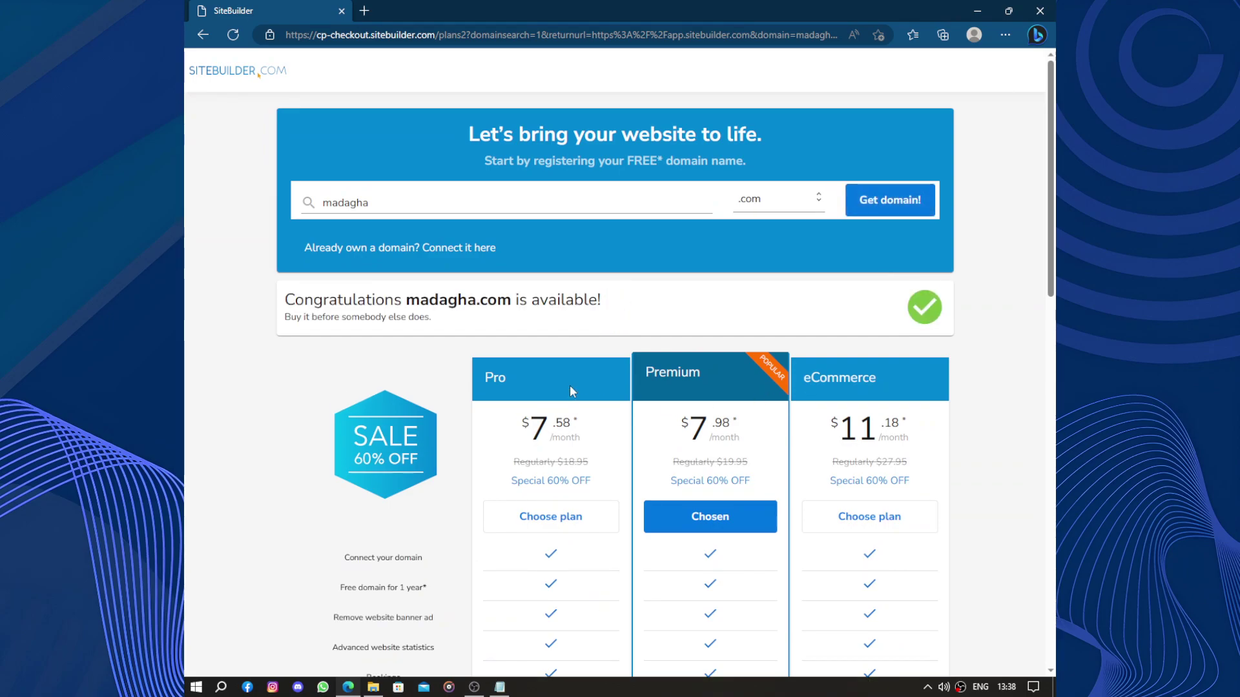
Step: Compare the features of the Pro, Premium and eCommerce plans and choose the Pro plan
{"action": "scroll", "coordinate": [569, 387], "scroll_direction": "down", "scroll_amount": 5}
{"action": "scroll", "coordinate": [570, 385], "scroll_direction": "up", "scroll_amount": 3}
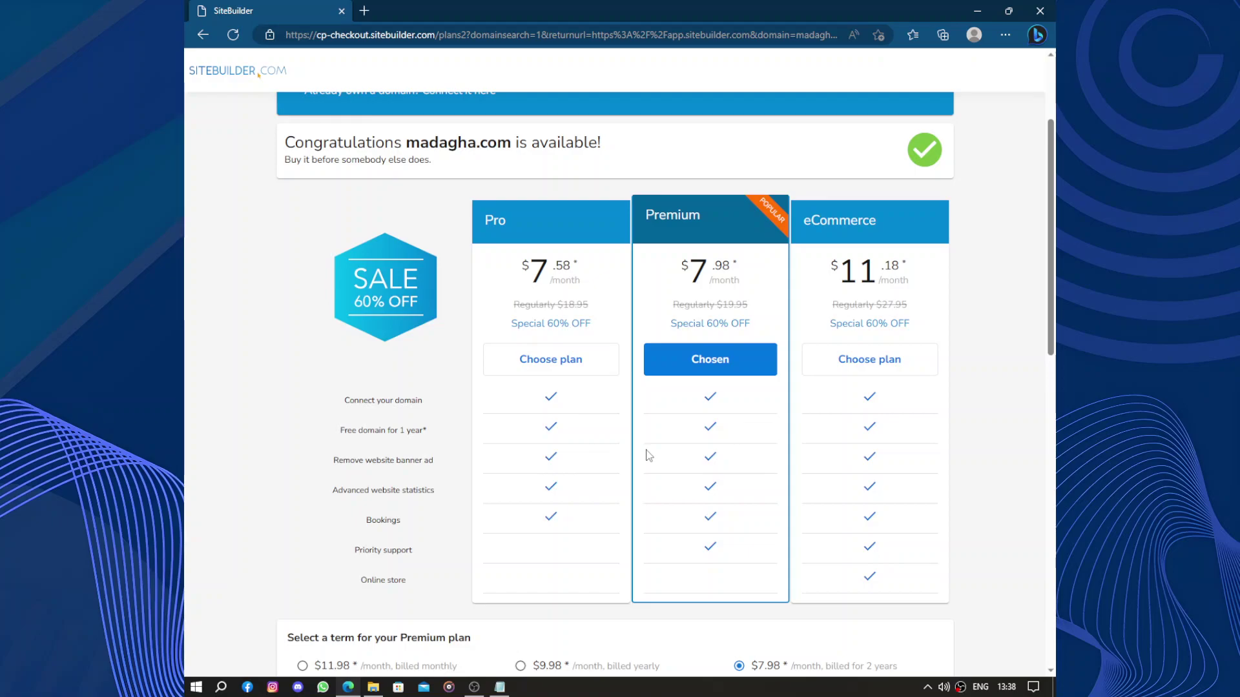
{"action": "scroll", "coordinate": [647, 455], "scroll_direction": "down", "scroll_amount": 5}
{"action": "scroll", "coordinate": [647, 448], "scroll_direction": "up", "scroll_amount": 4}
{"action": "scroll", "coordinate": [647, 447], "scroll_direction": "up", "scroll_amount": 1}
{"action": "left_click", "coordinate": [502, 357]}
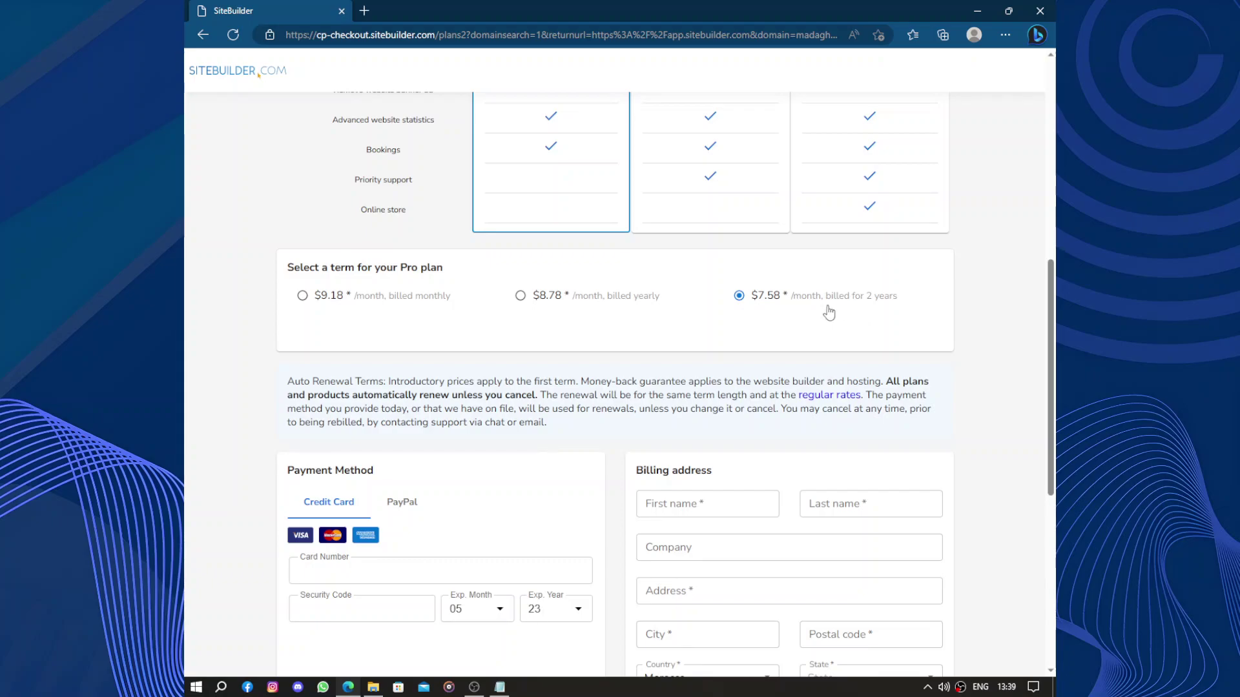
Step: Compare the credit card and PayPal payment options and choose PayPal as the payment method
{"action": "scroll", "coordinate": [632, 270], "scroll_direction": "down", "scroll_amount": 5}
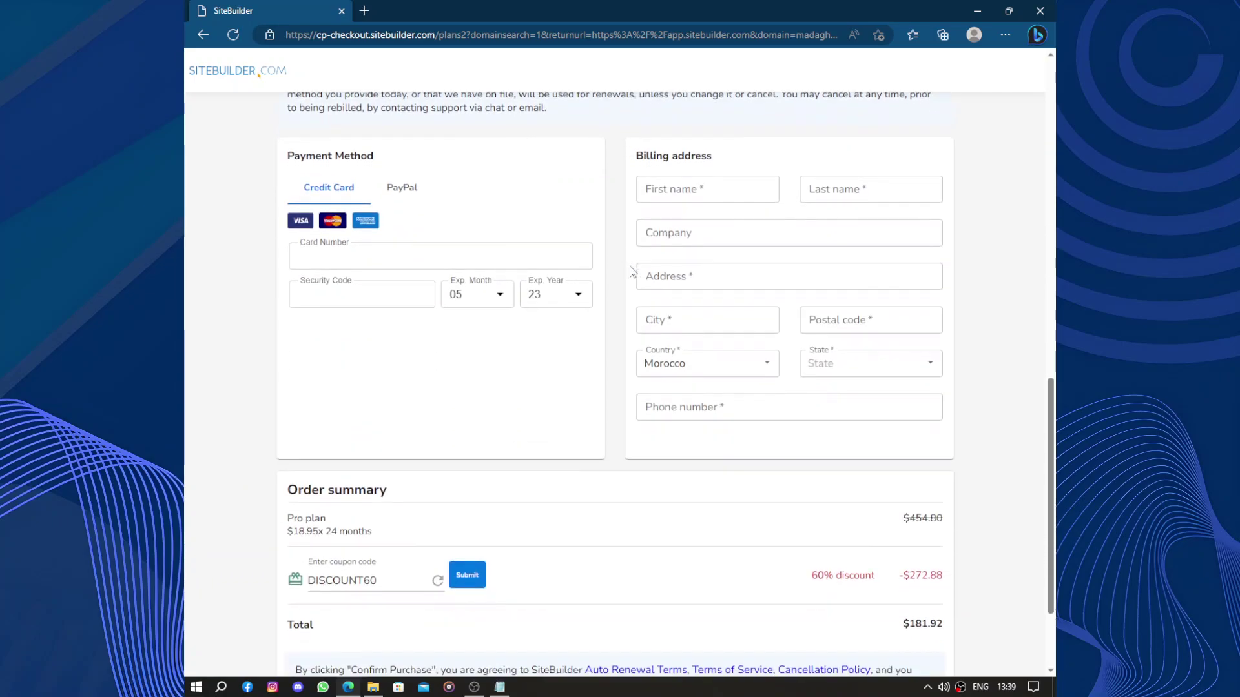
{"action": "left_click", "coordinate": [403, 189]}
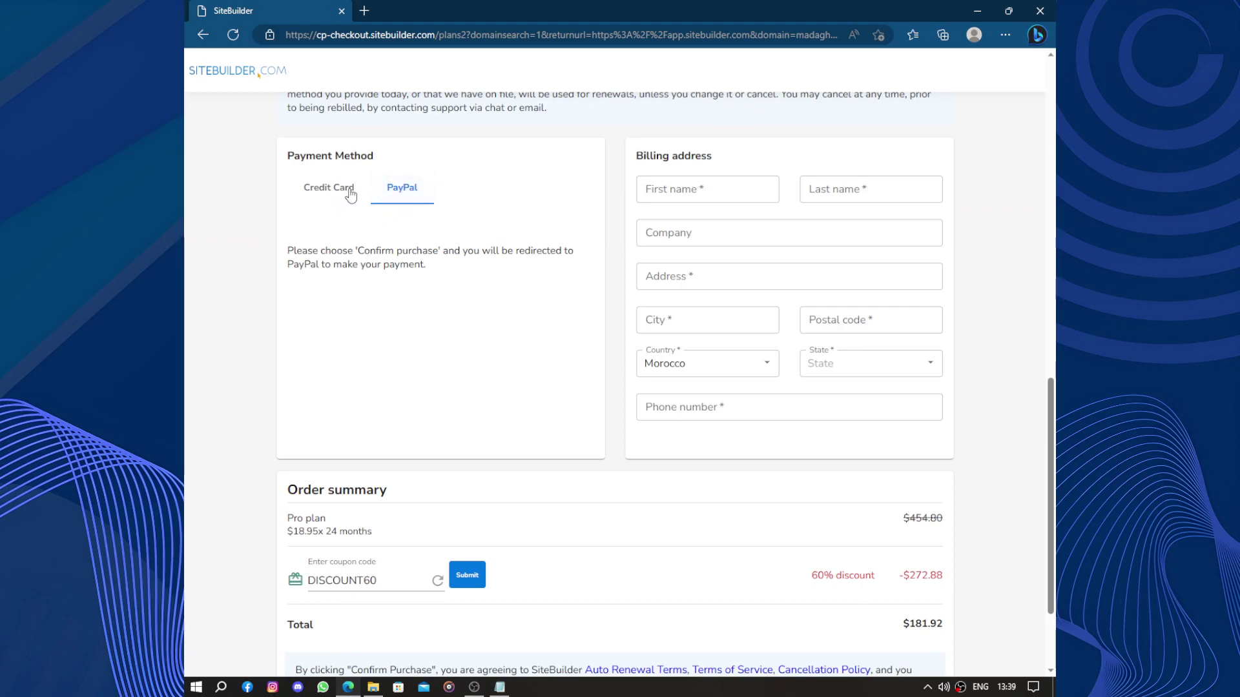
{"action": "left_click", "coordinate": [350, 192]}
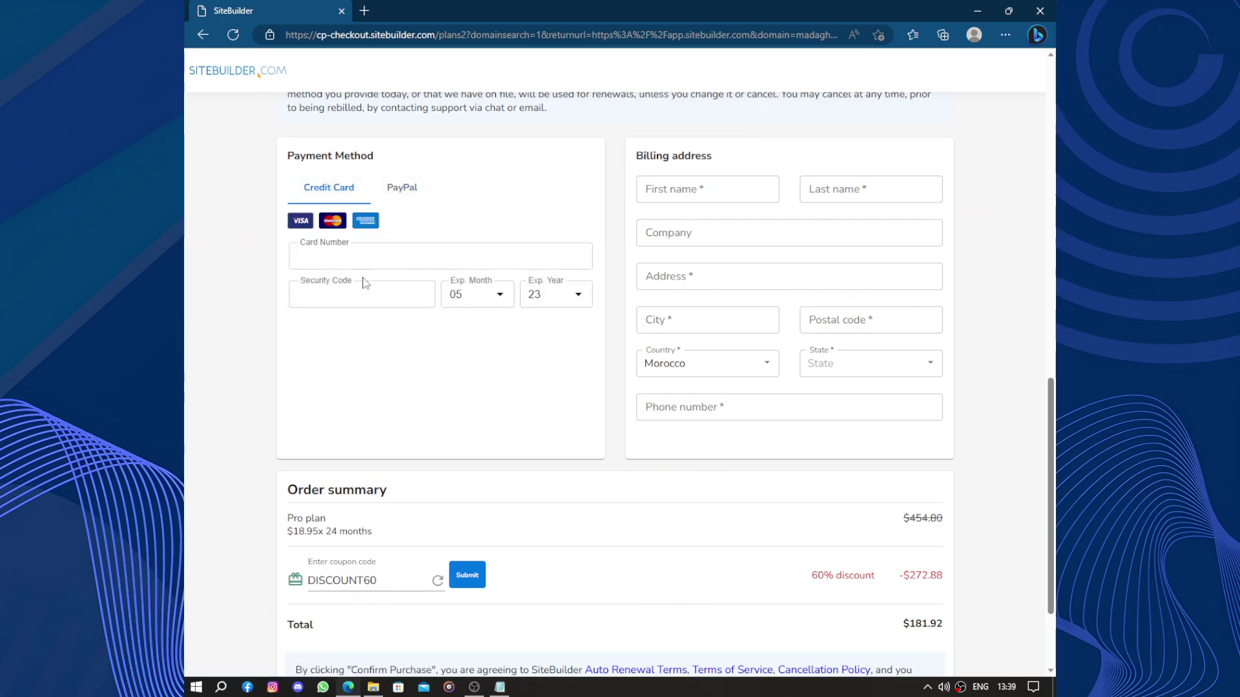
{"action": "left_click", "coordinate": [411, 197]}
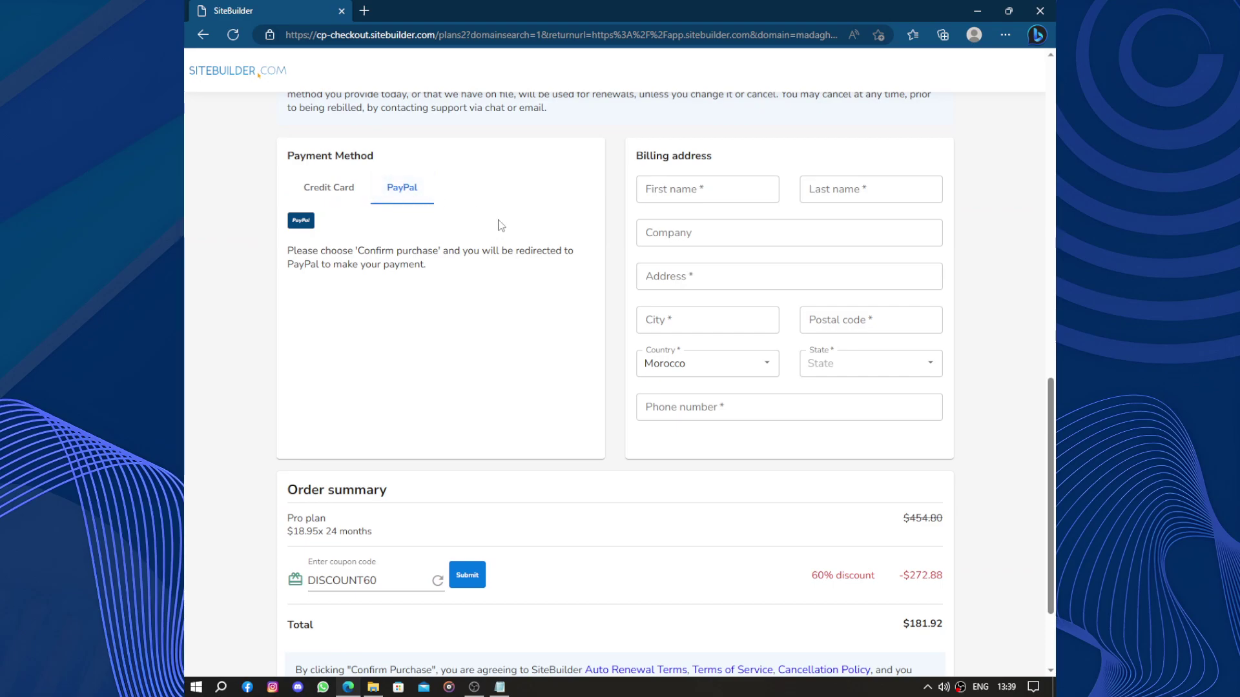
Step: Examine the billing address form, the order summary and the term options for the Pro plan
{"action": "scroll", "coordinate": [512, 274], "scroll_direction": "up", "scroll_amount": 1}
{"action": "scroll", "coordinate": [512, 273], "scroll_direction": "down", "scroll_amount": 3}
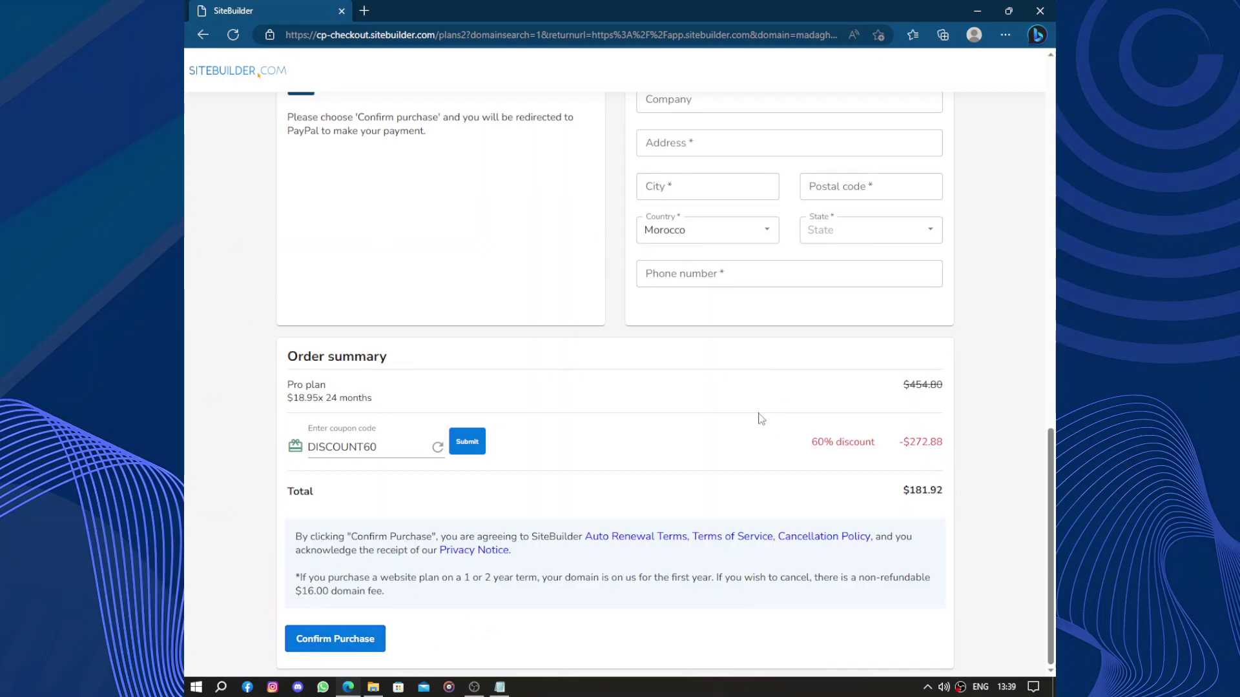
{"action": "scroll", "coordinate": [759, 415], "scroll_direction": "up", "scroll_amount": 5}
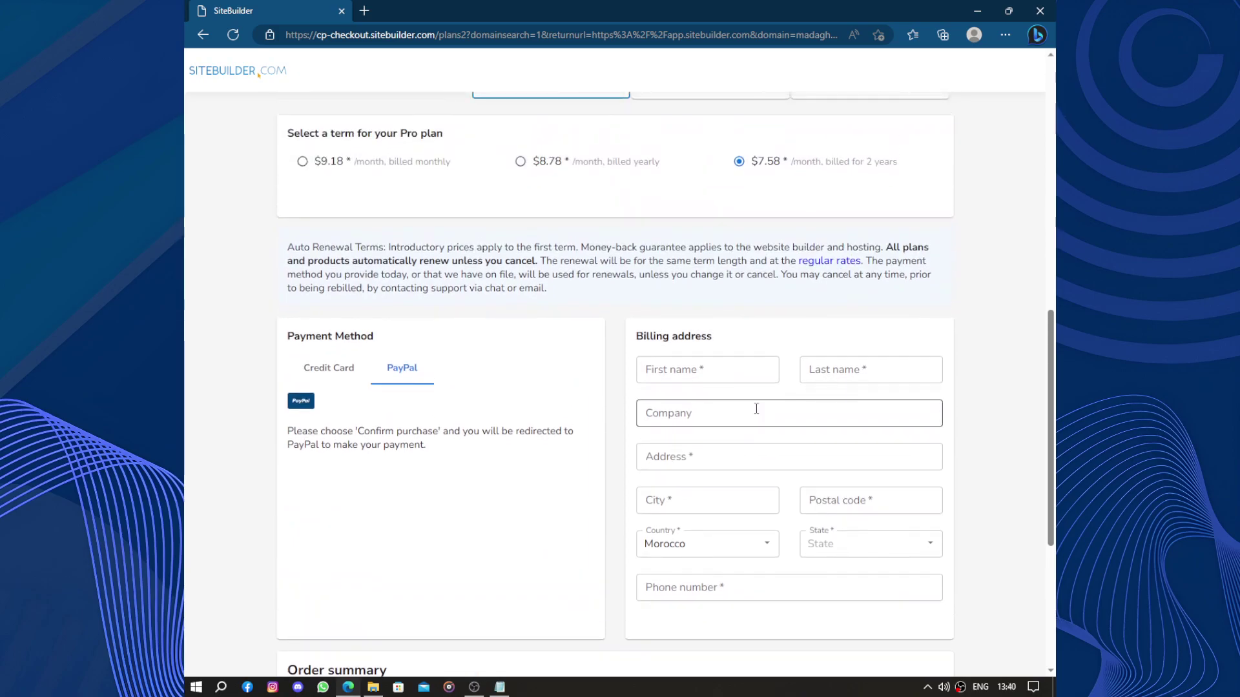
{"action": "scroll", "coordinate": [756, 408], "scroll_direction": "down", "scroll_amount": 2}
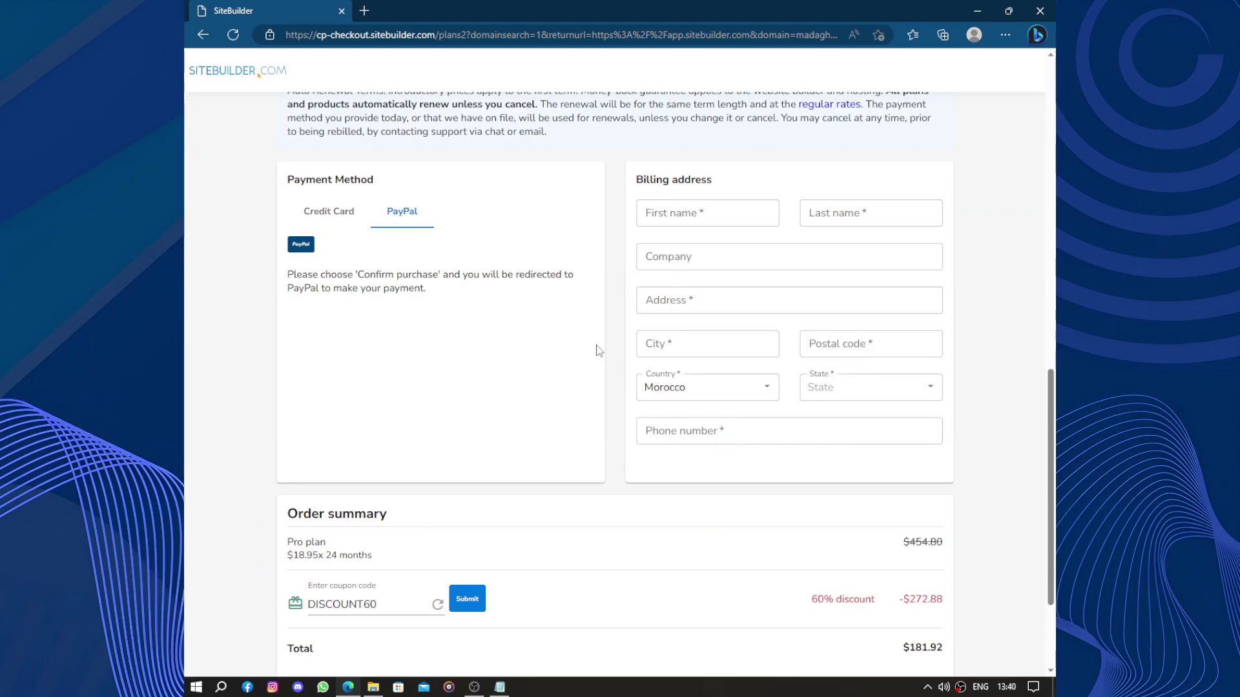
{"action": "scroll", "coordinate": [614, 408], "scroll_direction": "down", "scroll_amount": 1}
{"action": "scroll", "coordinate": [613, 408], "scroll_direction": "down", "scroll_amount": 1}
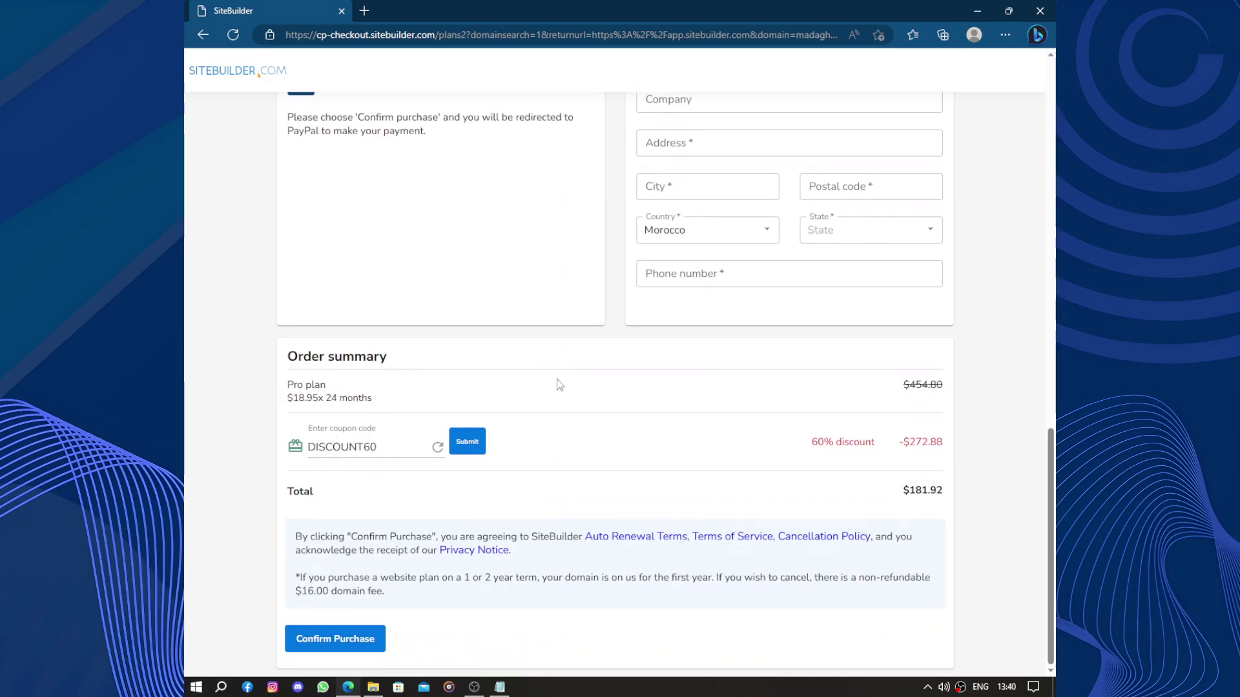
{"action": "scroll", "coordinate": [839, 444], "scroll_direction": "up", "scroll_amount": 1}
{"action": "scroll", "coordinate": [812, 443], "scroll_direction": "up", "scroll_amount": 6}
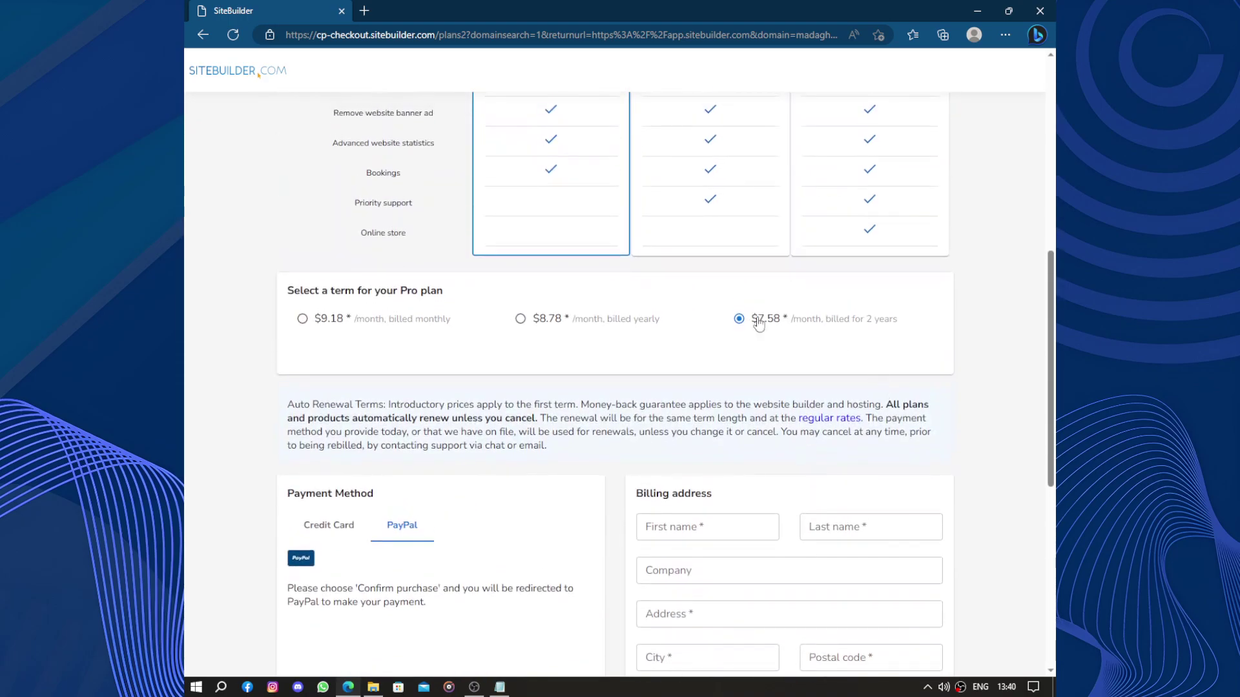
Step: Check the Pro plan's order total under monthly billing and under two-year billing
{"action": "left_click", "coordinate": [302, 319]}
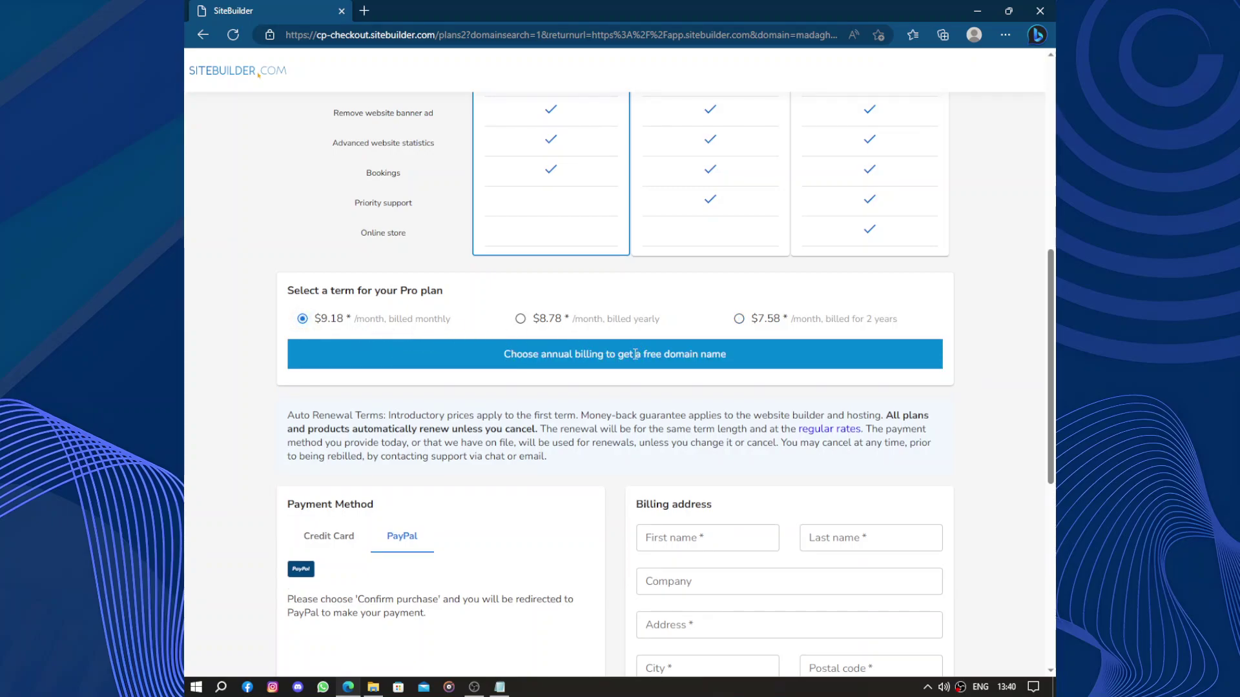
{"action": "scroll", "coordinate": [640, 354], "scroll_direction": "down", "scroll_amount": 6}
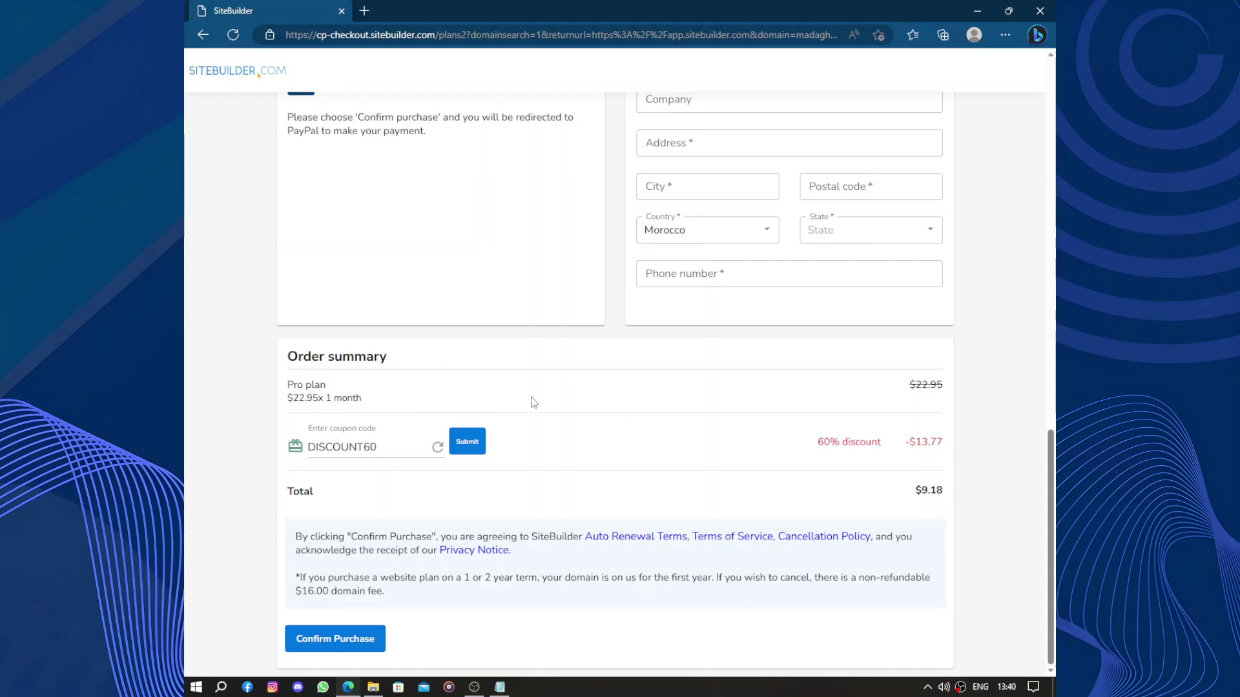
{"action": "scroll", "coordinate": [542, 394], "scroll_direction": "up", "scroll_amount": 6}
{"action": "left_click", "coordinate": [739, 308]}
{"action": "scroll", "coordinate": [535, 363], "scroll_direction": "down", "scroll_amount": 6}
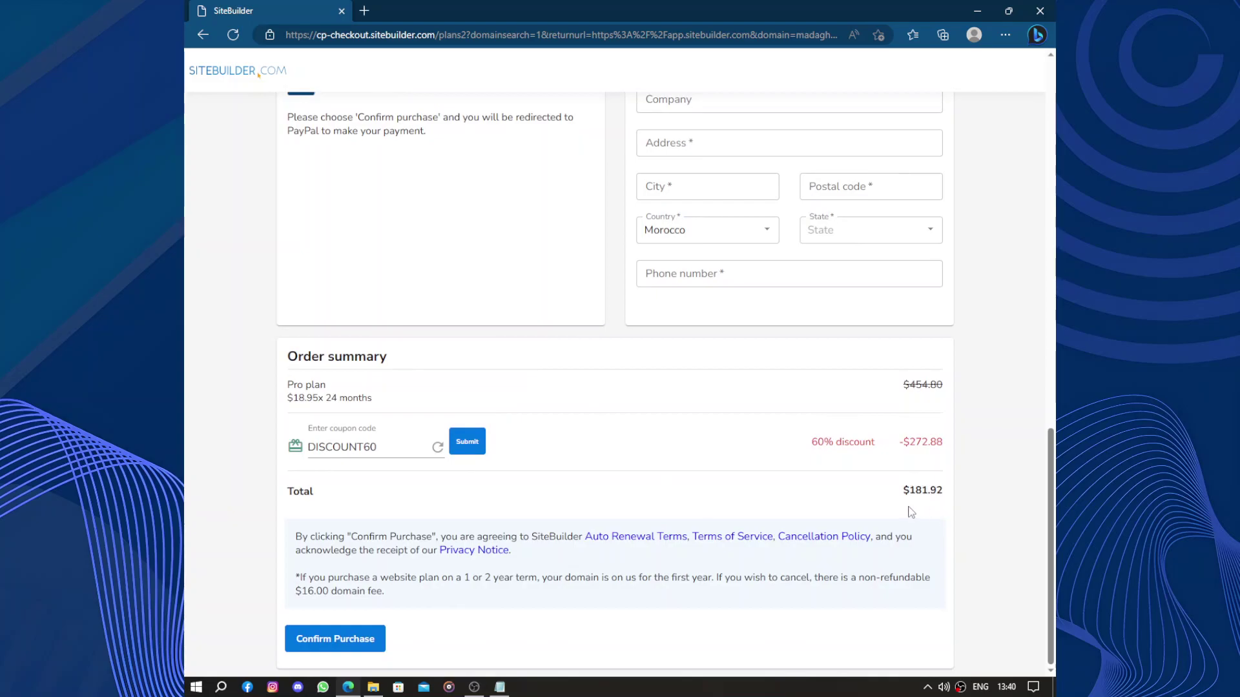
Step: Check the Pro plan's order total under yearly billing, and return the term to two-year billing
{"action": "scroll", "coordinate": [684, 364], "scroll_direction": "up", "scroll_amount": 6}
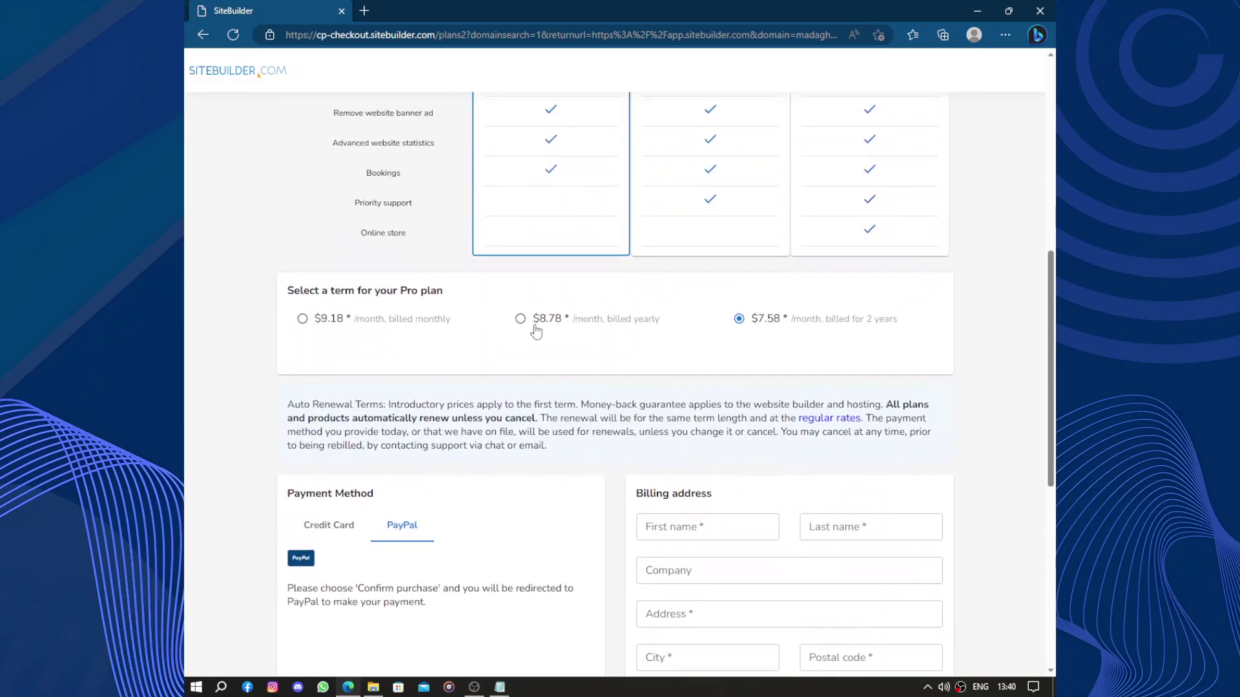
{"action": "left_click", "coordinate": [520, 319]}
{"action": "scroll", "coordinate": [616, 331], "scroll_direction": "down", "scroll_amount": 6}
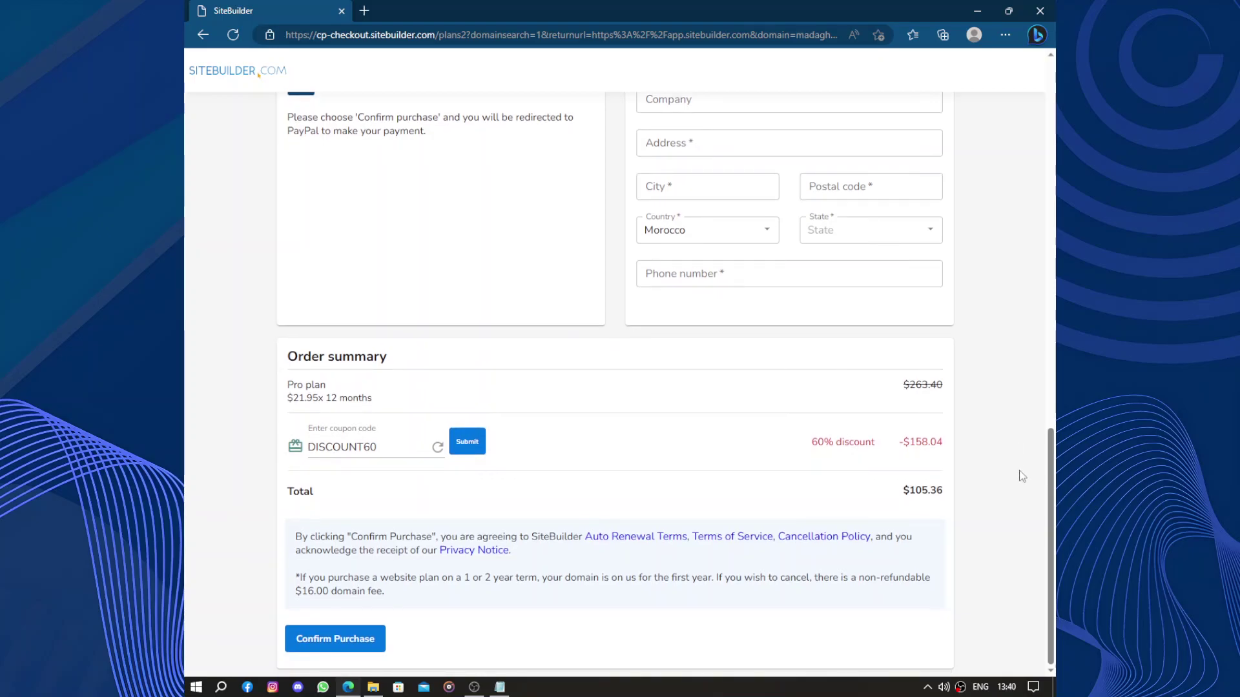
{"action": "scroll", "coordinate": [541, 369], "scroll_direction": "up", "scroll_amount": 8}
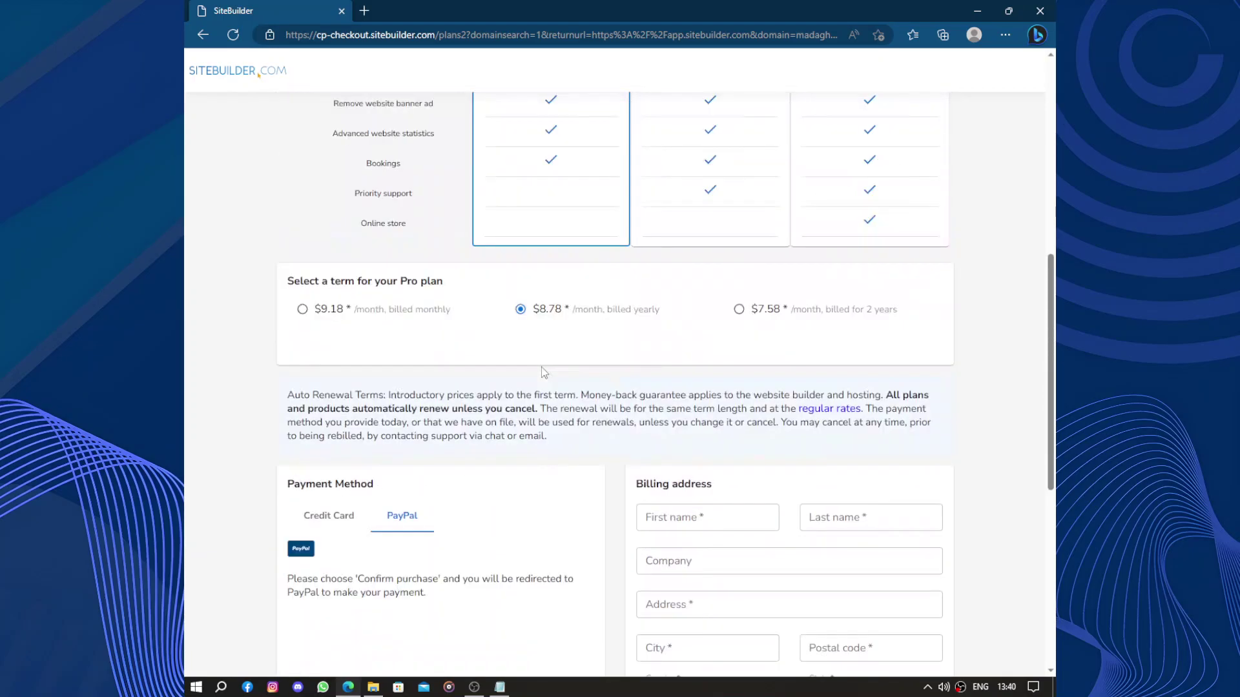
{"action": "left_click", "coordinate": [739, 476]}
{"action": "scroll", "coordinate": [741, 437], "scroll_direction": "down", "scroll_amount": 10}
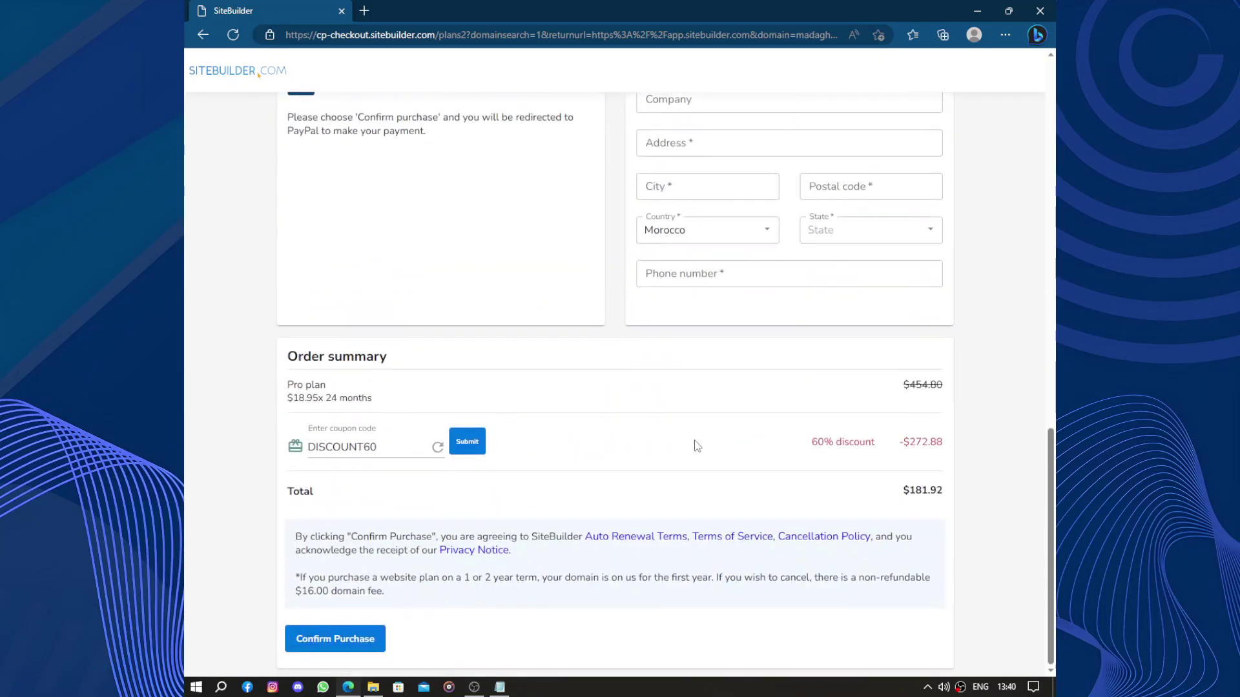
{"action": "left_click", "coordinate": [438, 447]}
{"action": "scroll", "coordinate": [614, 481], "scroll_direction": "up", "scroll_amount": 15}
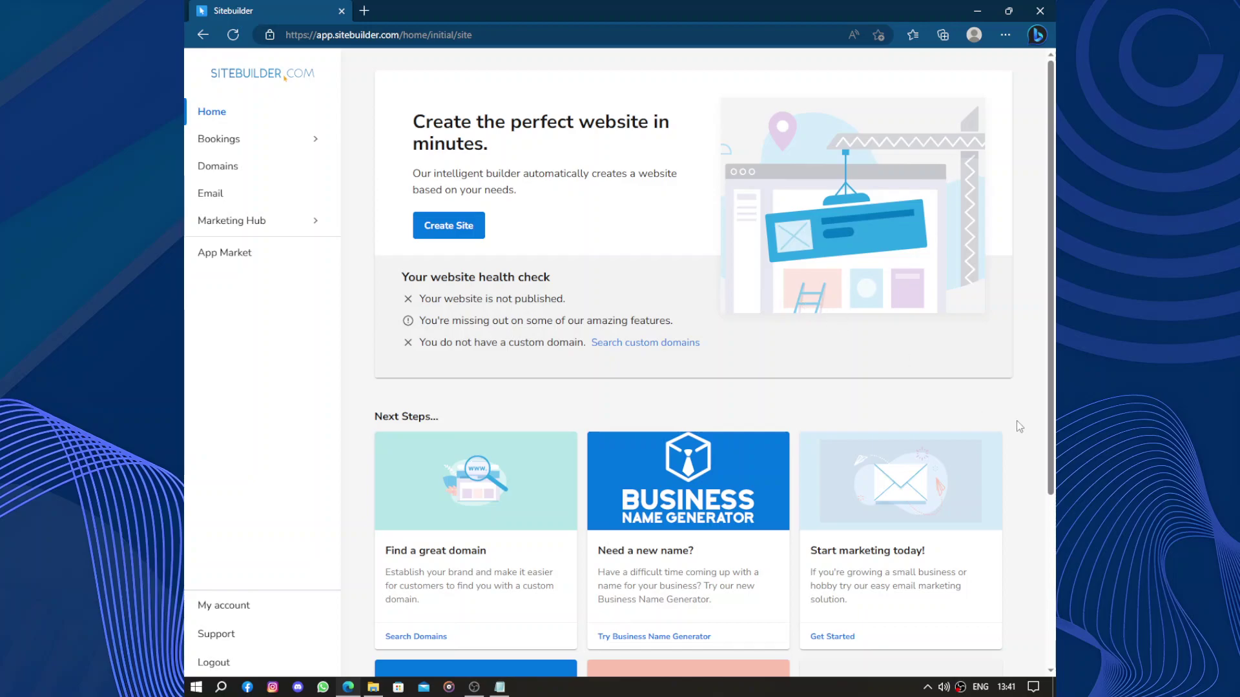
Step: Examine the home dashboard's site creation offer, website health check and Next Steps cards
{"action": "scroll", "coordinate": [1017, 423], "scroll_direction": "down", "scroll_amount": 4}
{"action": "scroll", "coordinate": [1017, 420], "scroll_direction": "up", "scroll_amount": 5}
{"action": "scroll", "coordinate": [1017, 420], "scroll_direction": "down", "scroll_amount": 5}
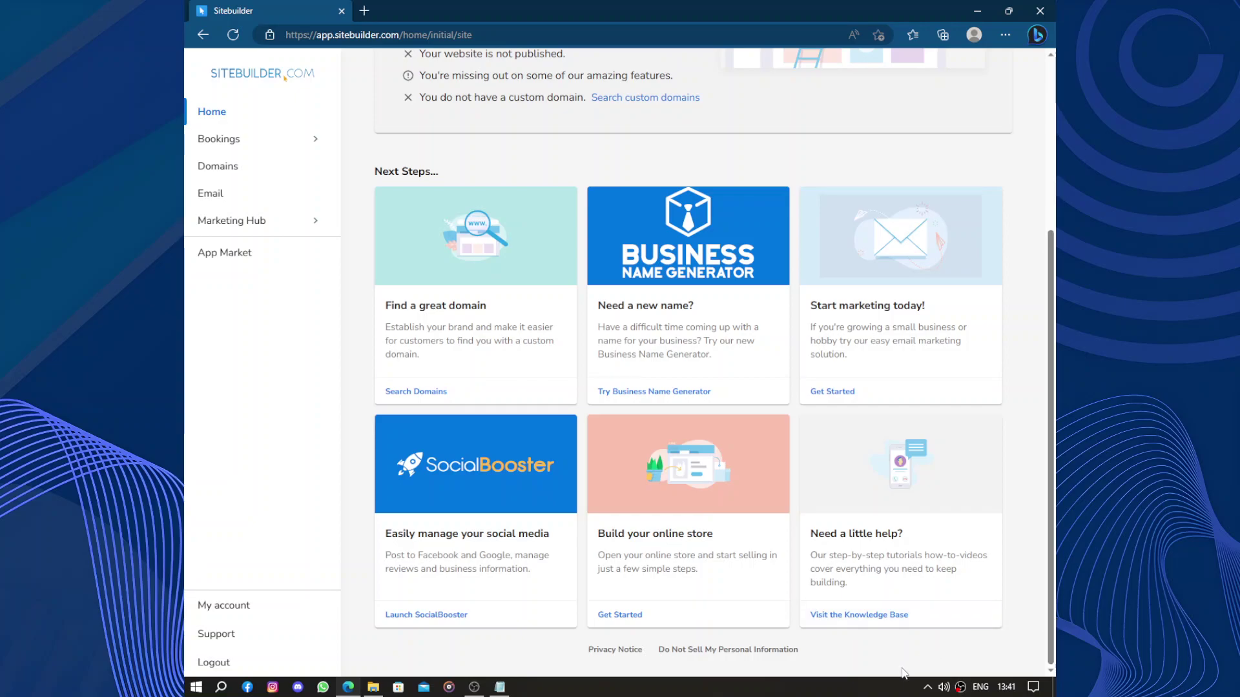
{"action": "scroll", "coordinate": [574, 446], "scroll_direction": "up", "scroll_amount": 4}
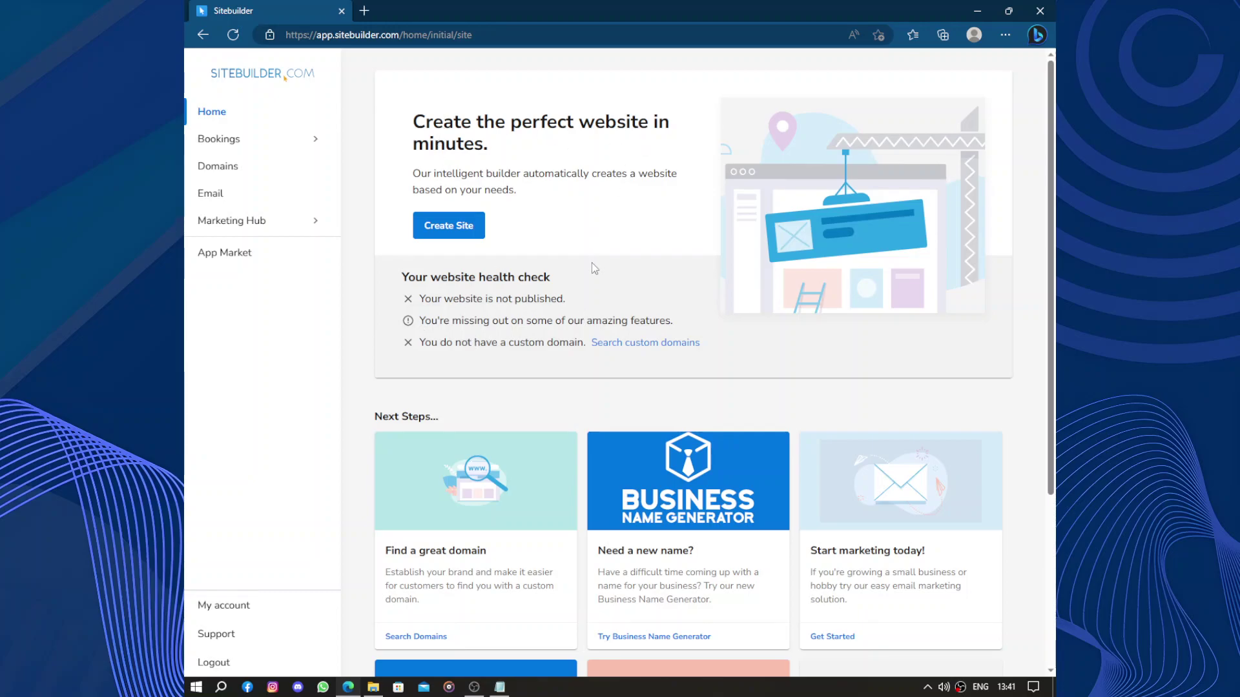
{"action": "scroll", "coordinate": [594, 289], "scroll_direction": "down", "scroll_amount": 2}
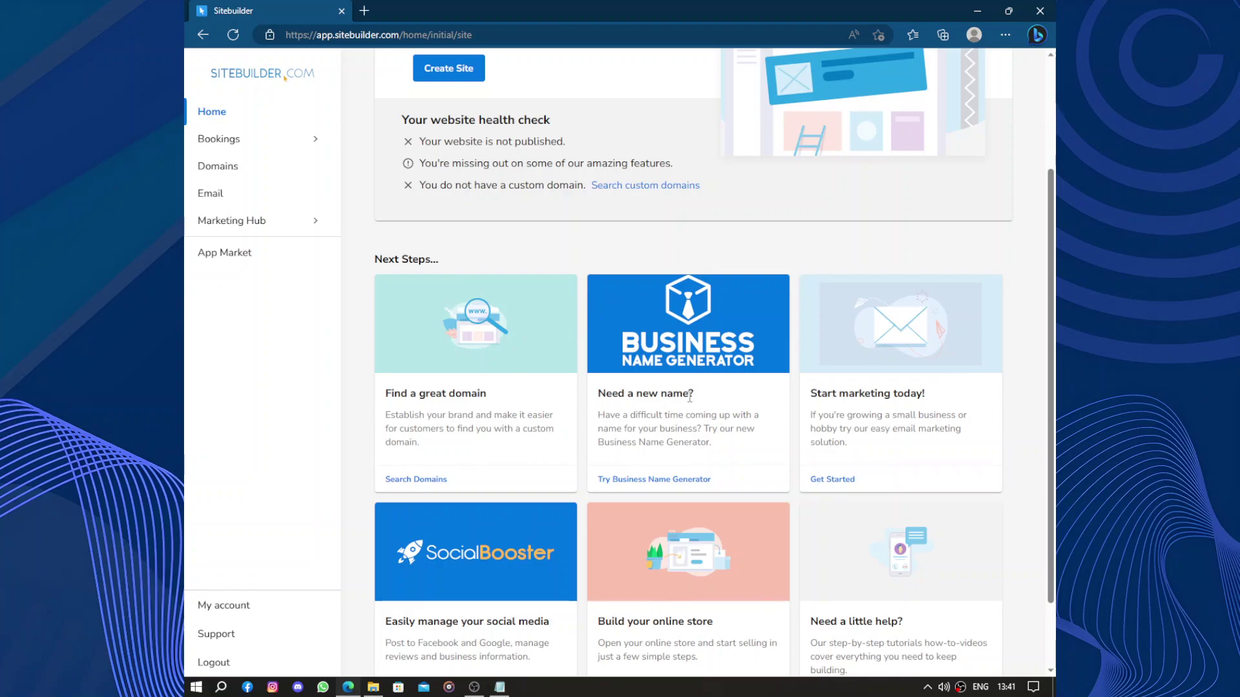
{"action": "scroll", "coordinate": [909, 420], "scroll_direction": "down", "scroll_amount": 1}
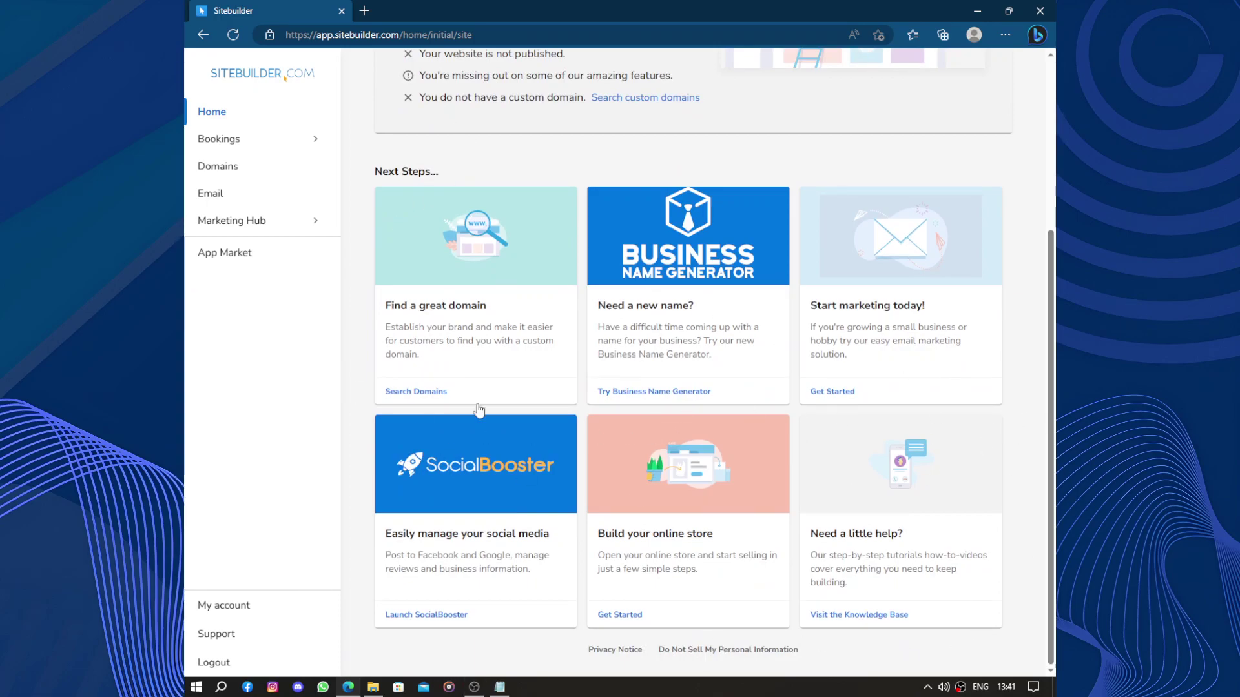
{"action": "scroll", "coordinate": [661, 405], "scroll_direction": "up", "scroll_amount": 3}
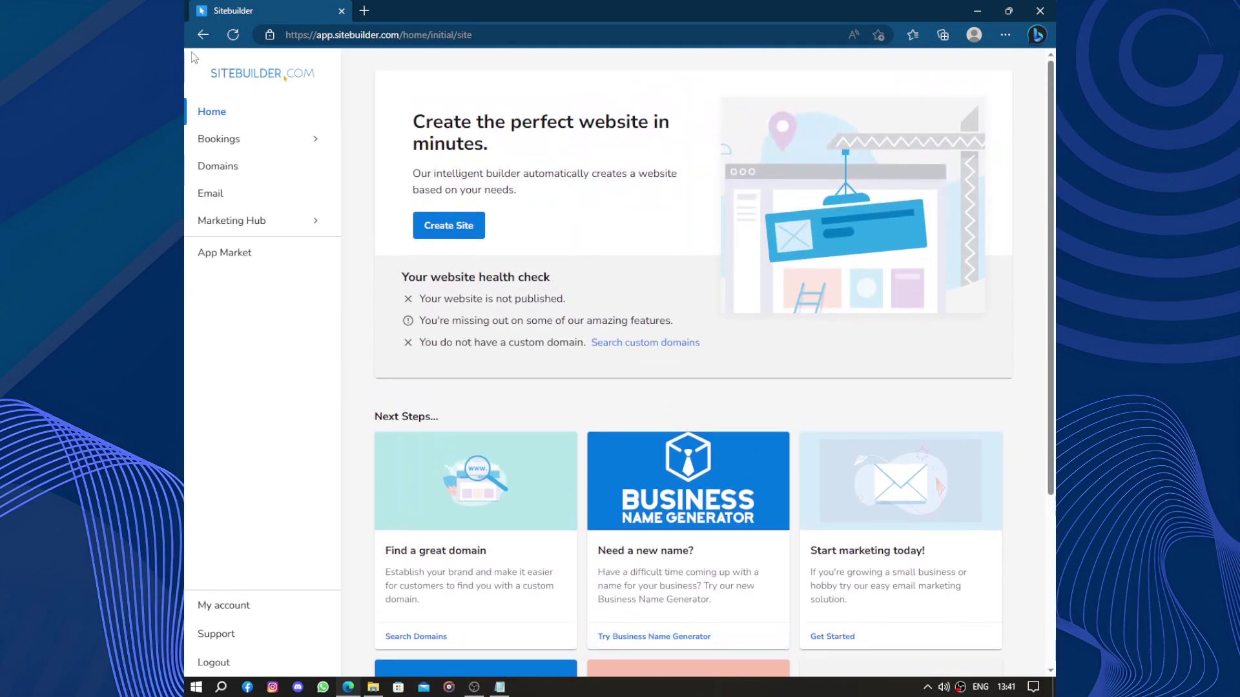
Step: Look through the Bookings, Domains and Email sections of the dashboard
{"action": "left_click", "coordinate": [286, 151]}
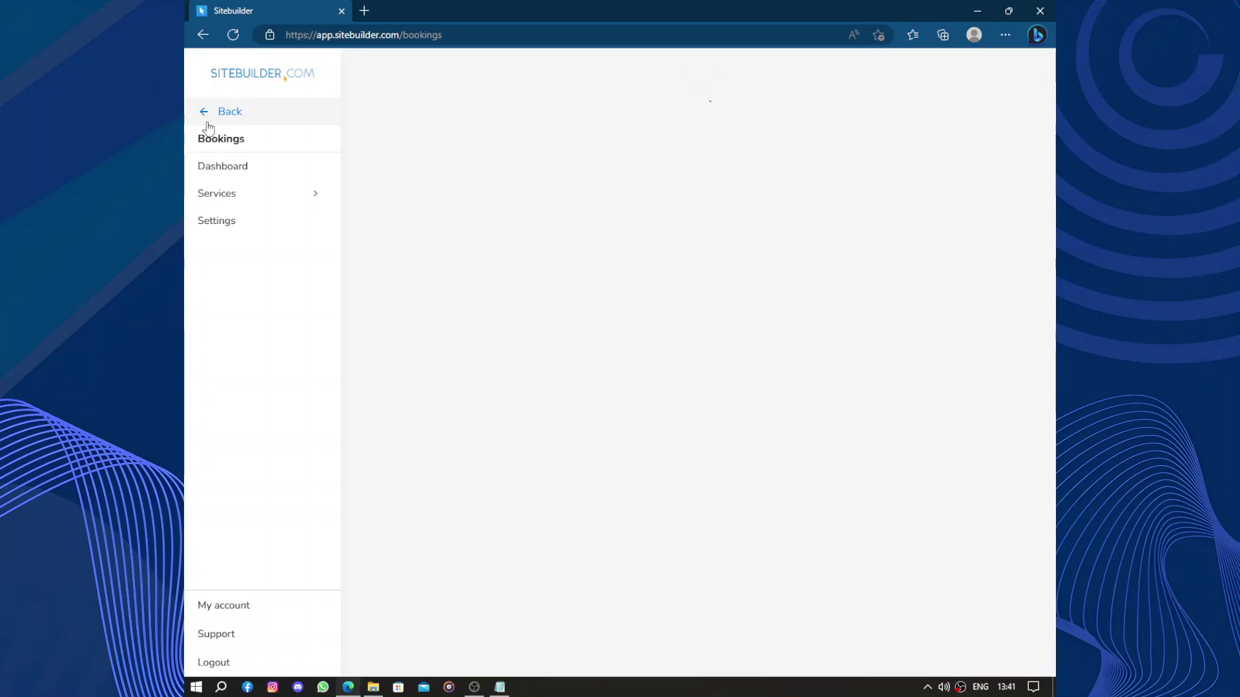
{"action": "left_click", "coordinate": [208, 122]}
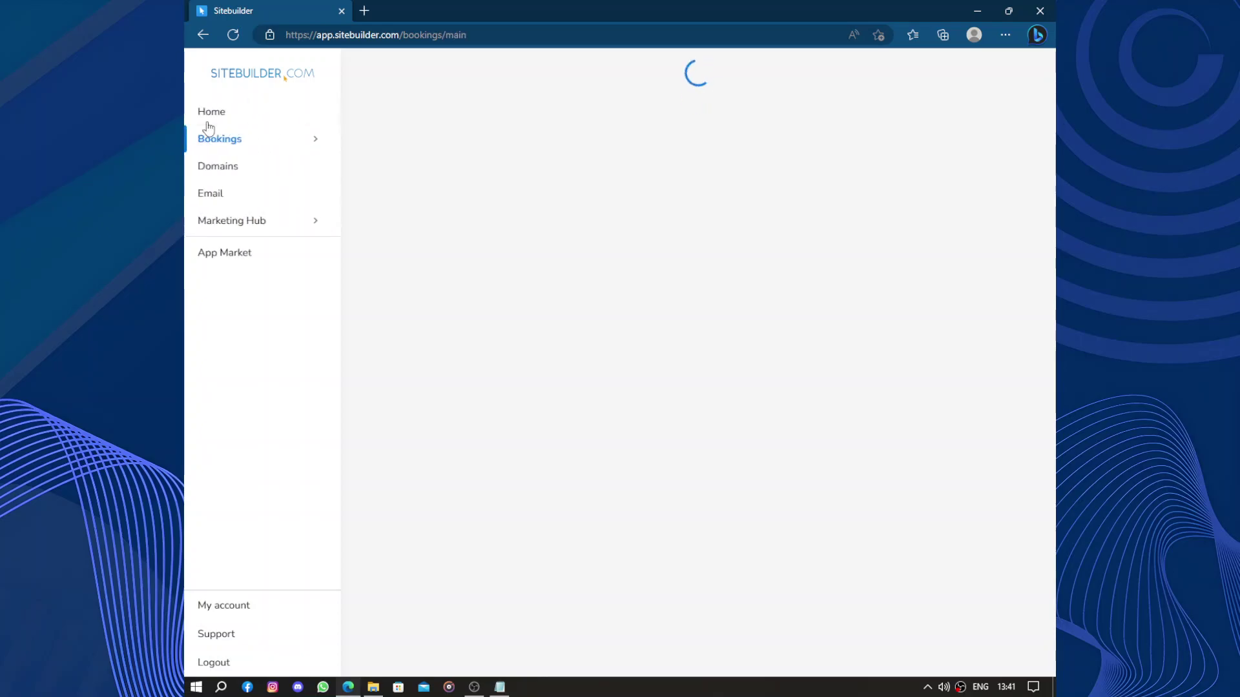
{"action": "left_click", "coordinate": [242, 169]}
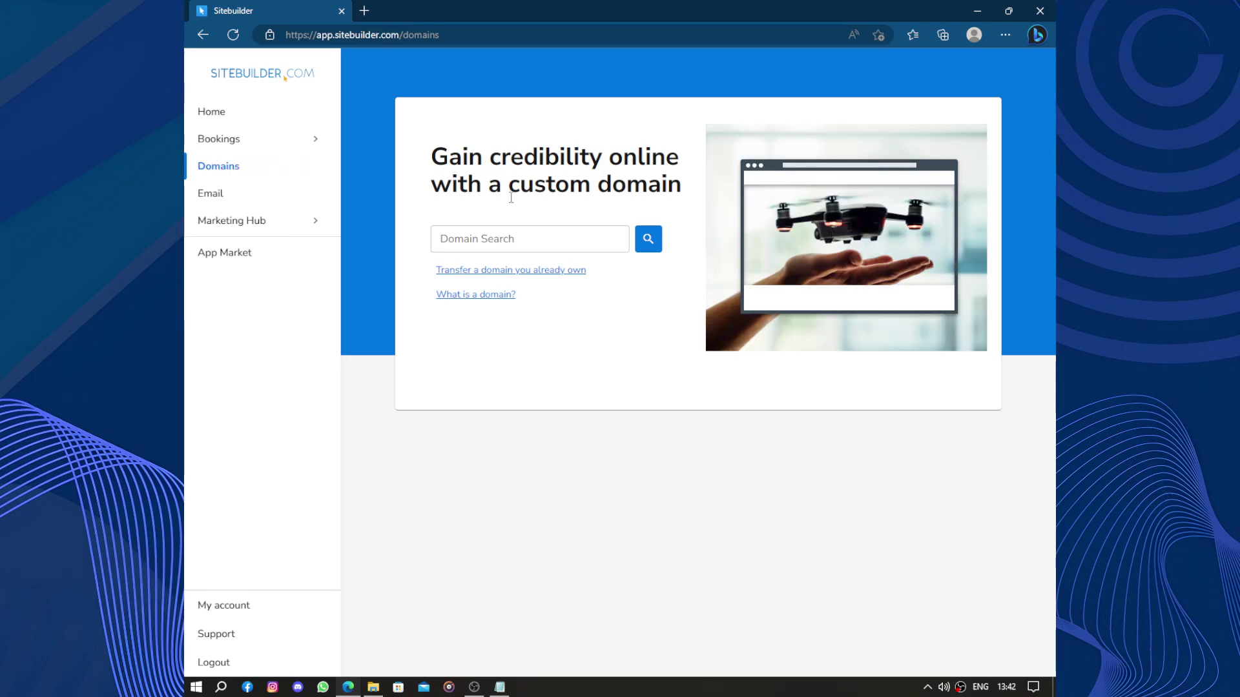
{"action": "left_click", "coordinate": [223, 204]}
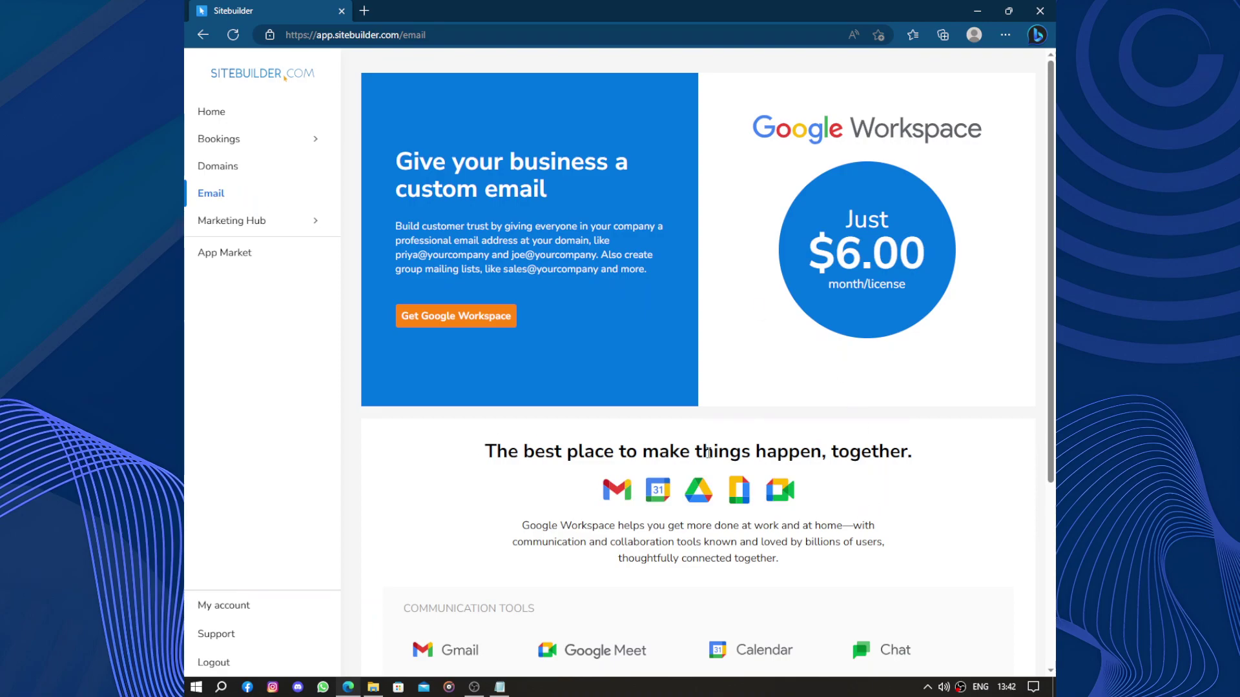
Step: Review the Google Workspace tools on the Email page, and look through the Marketing Hub's Marketing Calendar, Campaign Ideas and Blog sections
{"action": "scroll", "coordinate": [709, 457], "scroll_direction": "down", "scroll_amount": 4}
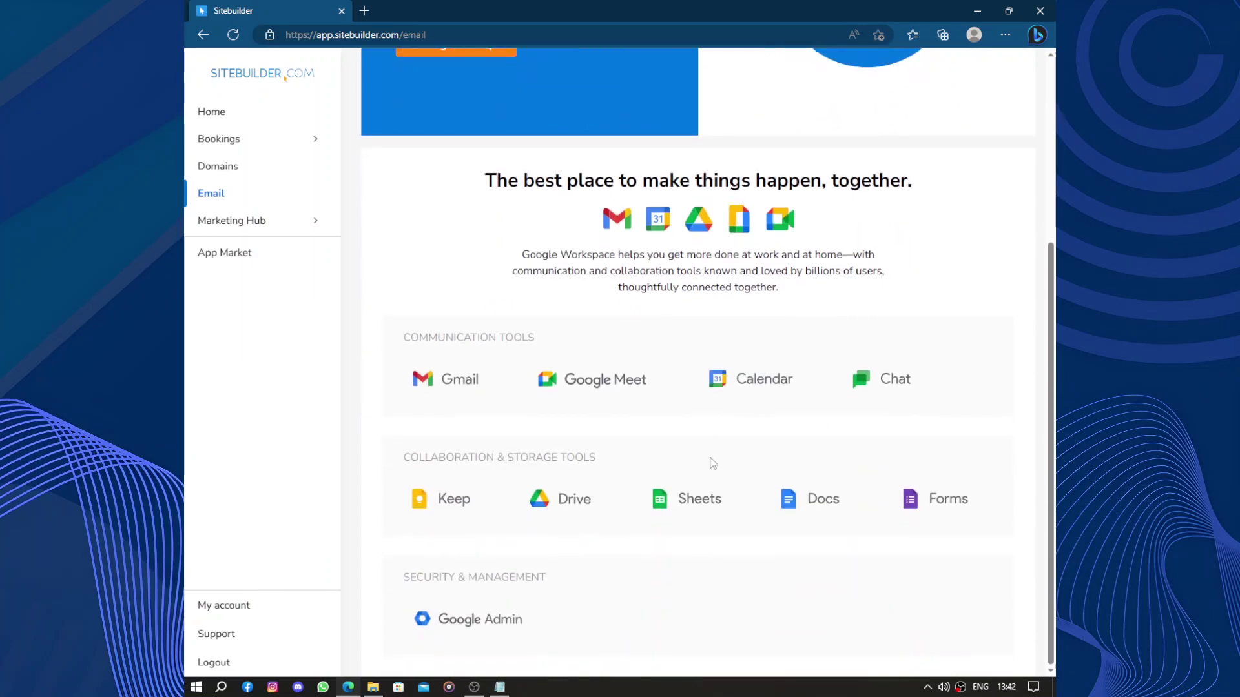
{"action": "left_click", "coordinate": [297, 233]}
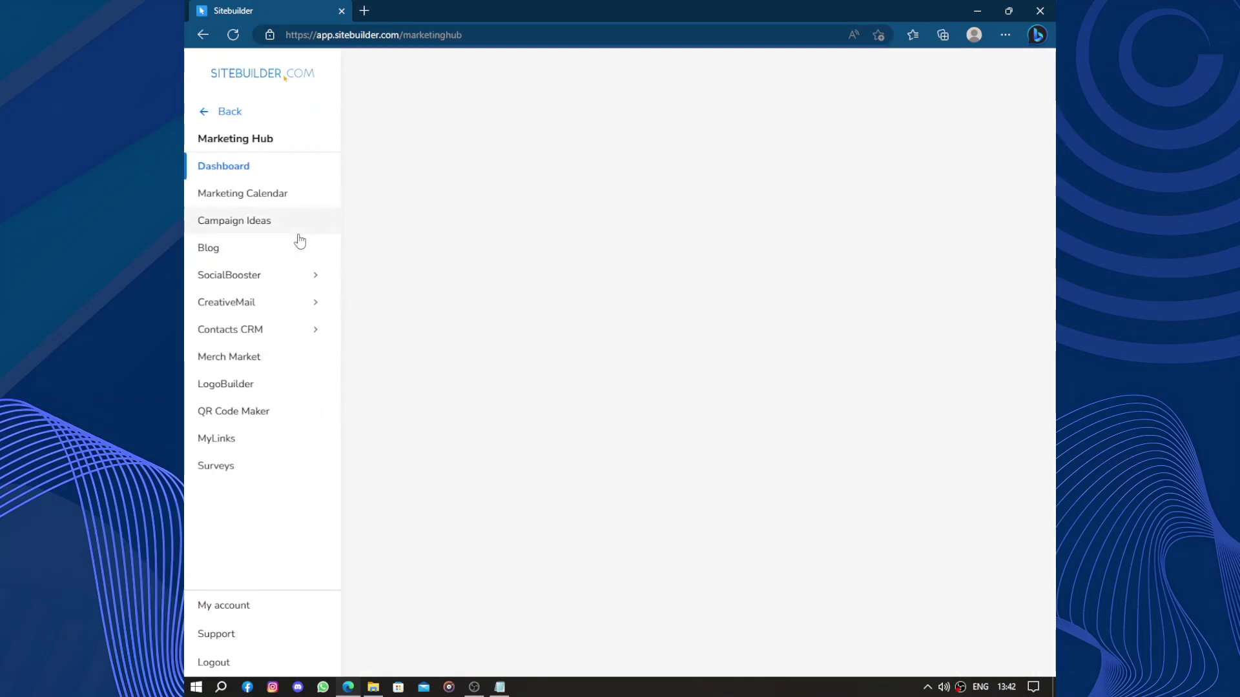
{"action": "left_click", "coordinate": [300, 202]}
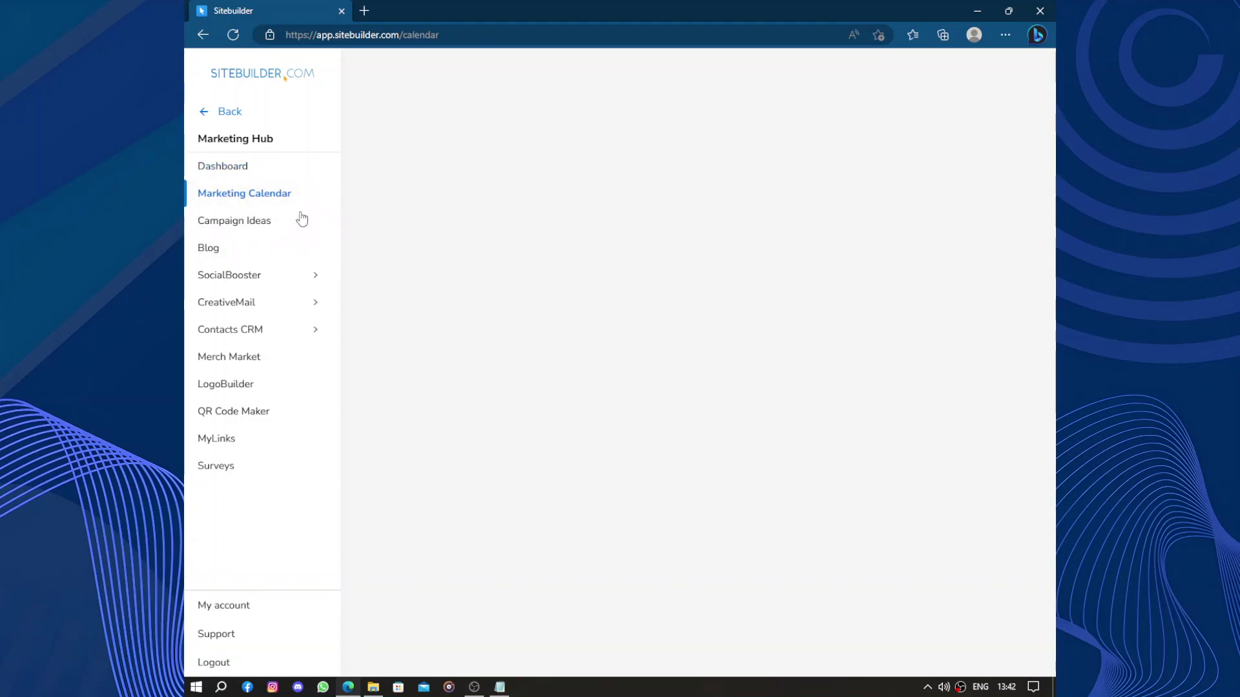
{"action": "left_click", "coordinate": [298, 226]}
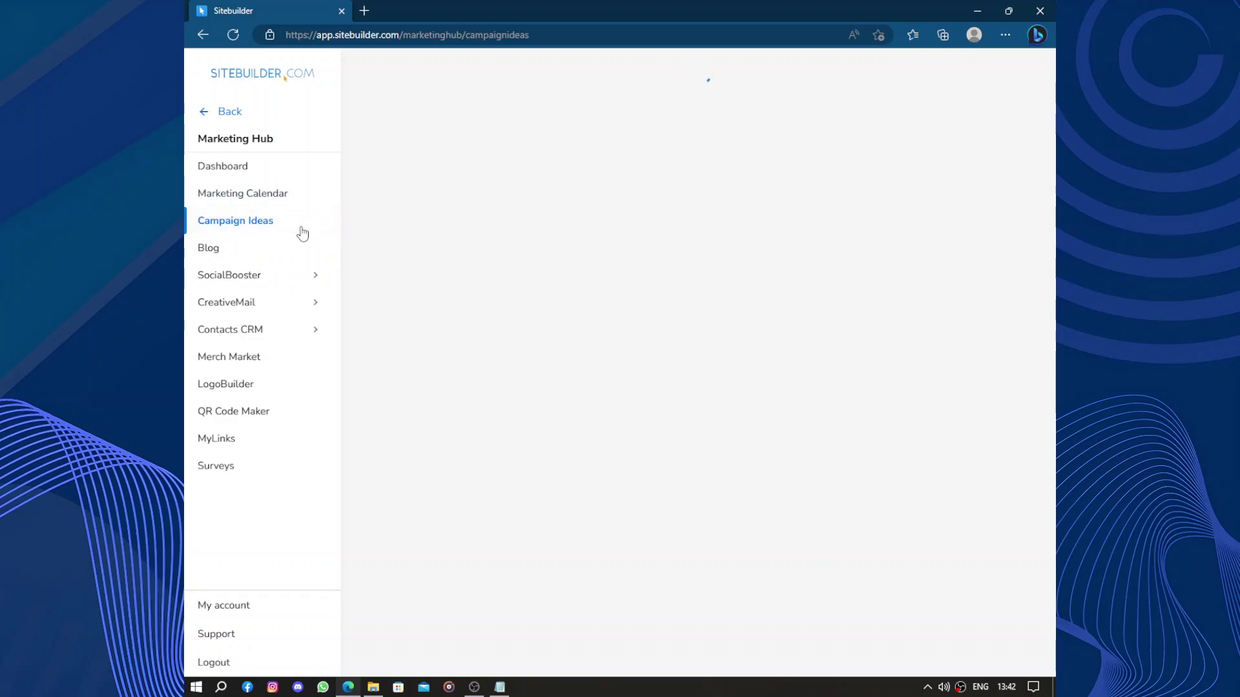
{"action": "left_click", "coordinate": [278, 247]}
Step: Look into the SocialBooster, CreativeMail and Contacts CRM subsections of the Marketing Hub, returning to its section list after each
{"action": "left_click", "coordinate": [321, 279]}
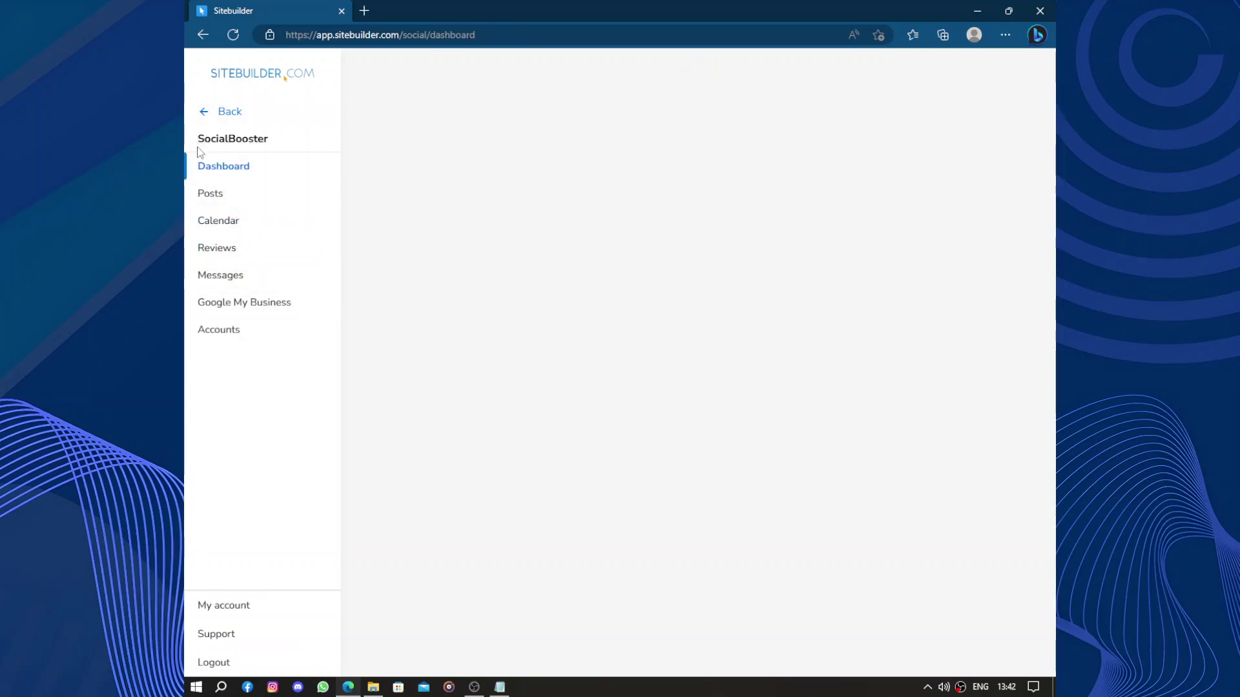
{"action": "left_click", "coordinate": [202, 111]}
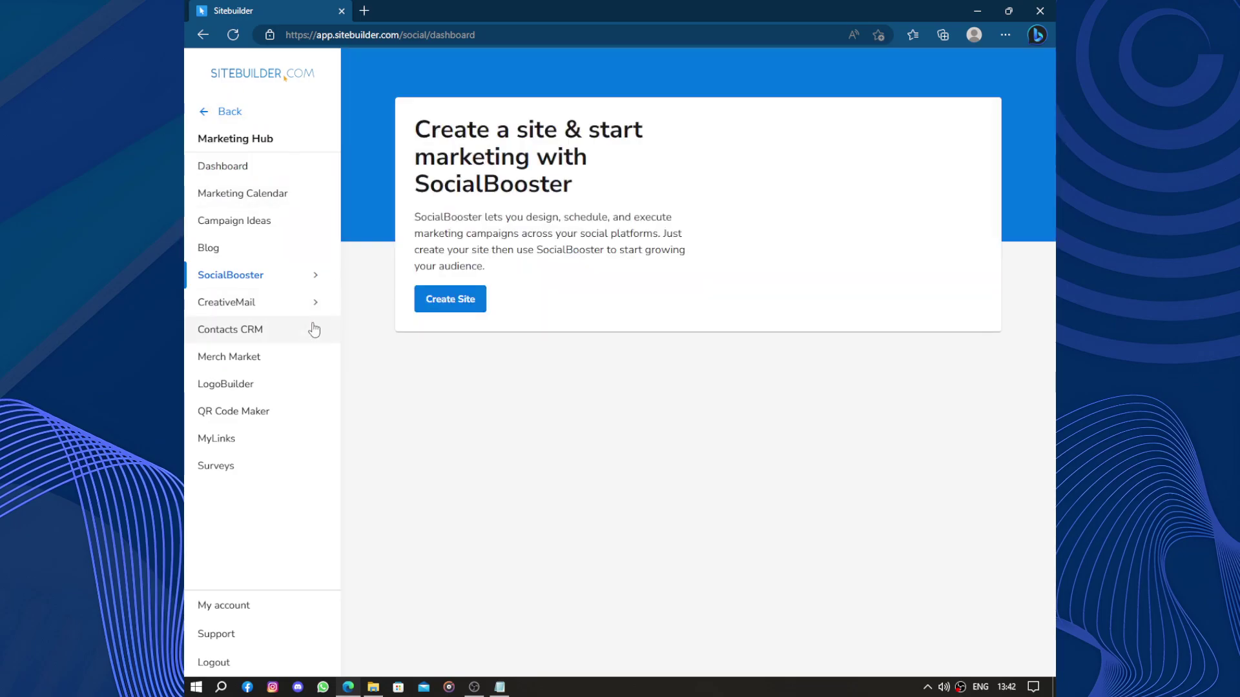
{"action": "left_click", "coordinate": [310, 303]}
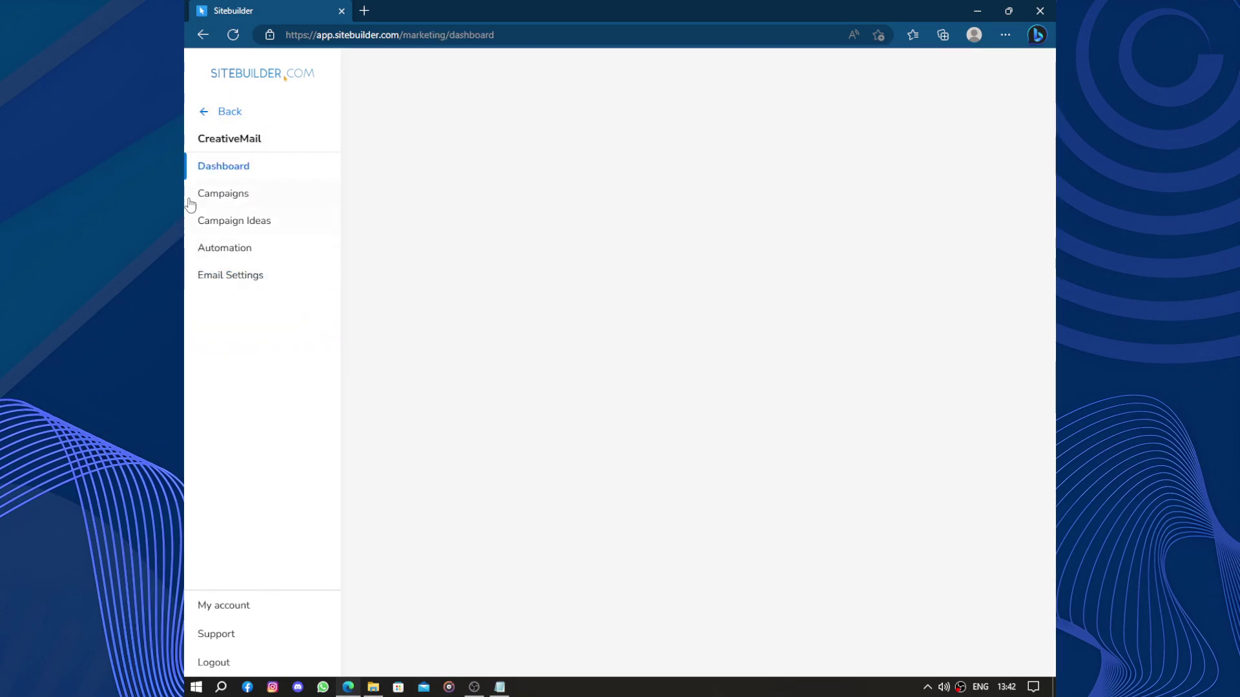
{"action": "left_click", "coordinate": [202, 110]}
{"action": "left_click", "coordinate": [300, 329]}
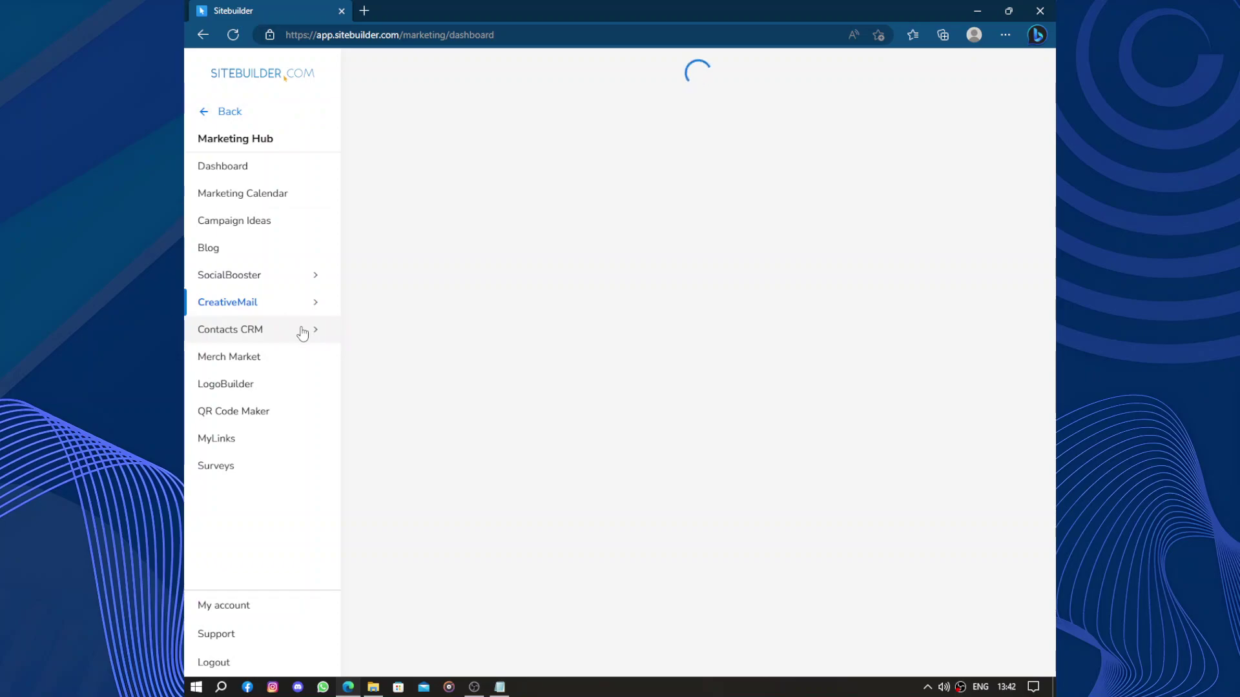
{"action": "left_click", "coordinate": [202, 114]}
Step: View the Merch Market and LogoBuilder pages of the Marketing Hub, and return to the main dashboard navigation
{"action": "left_click", "coordinate": [328, 365]}
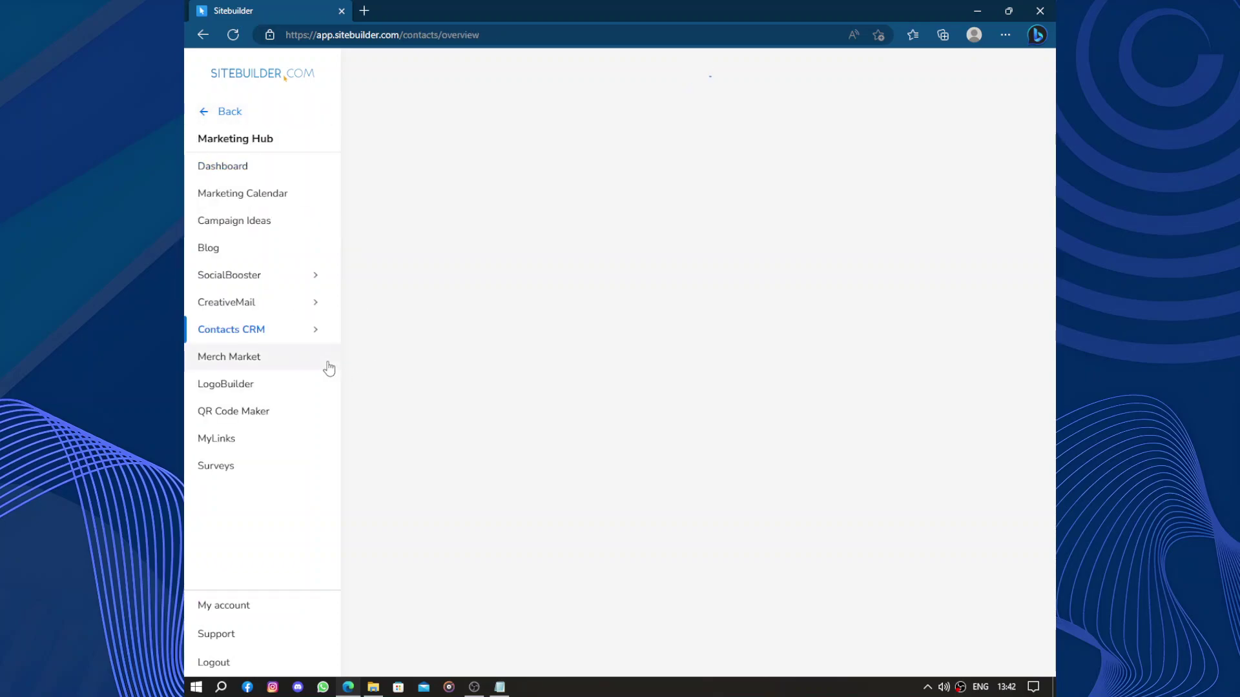
{"action": "left_click", "coordinate": [274, 390]}
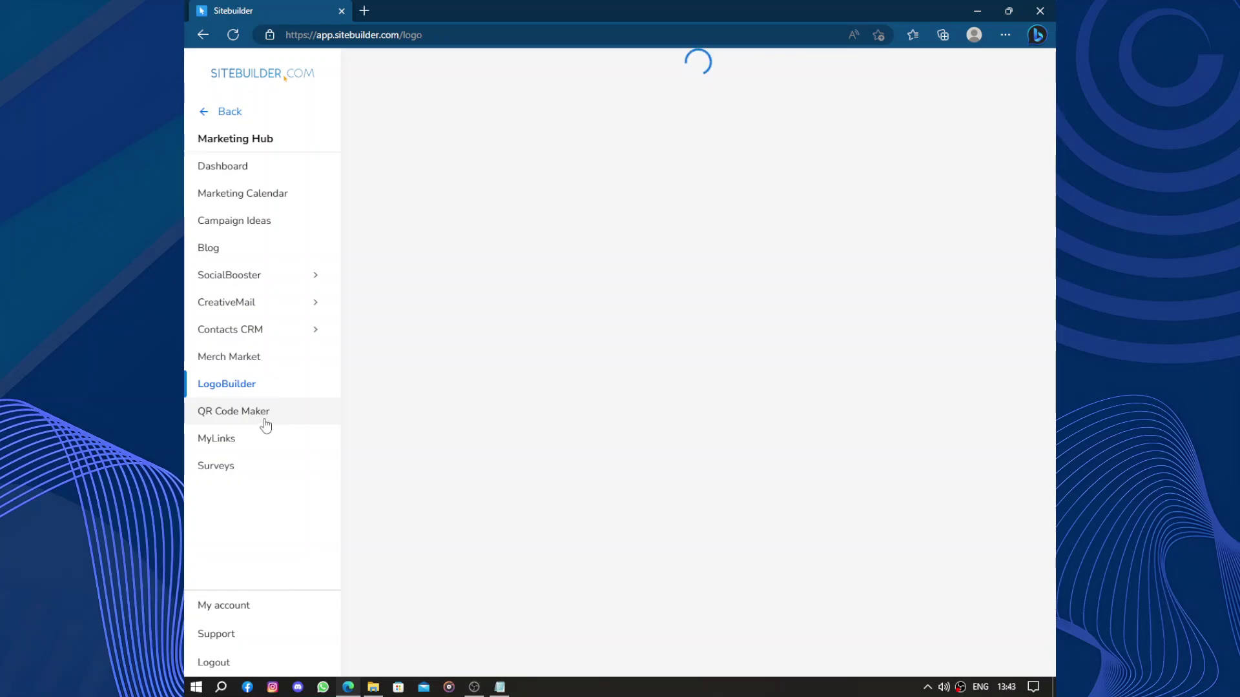
{"action": "right_click", "coordinate": [269, 550]}
{"action": "left_click", "coordinate": [270, 554]}
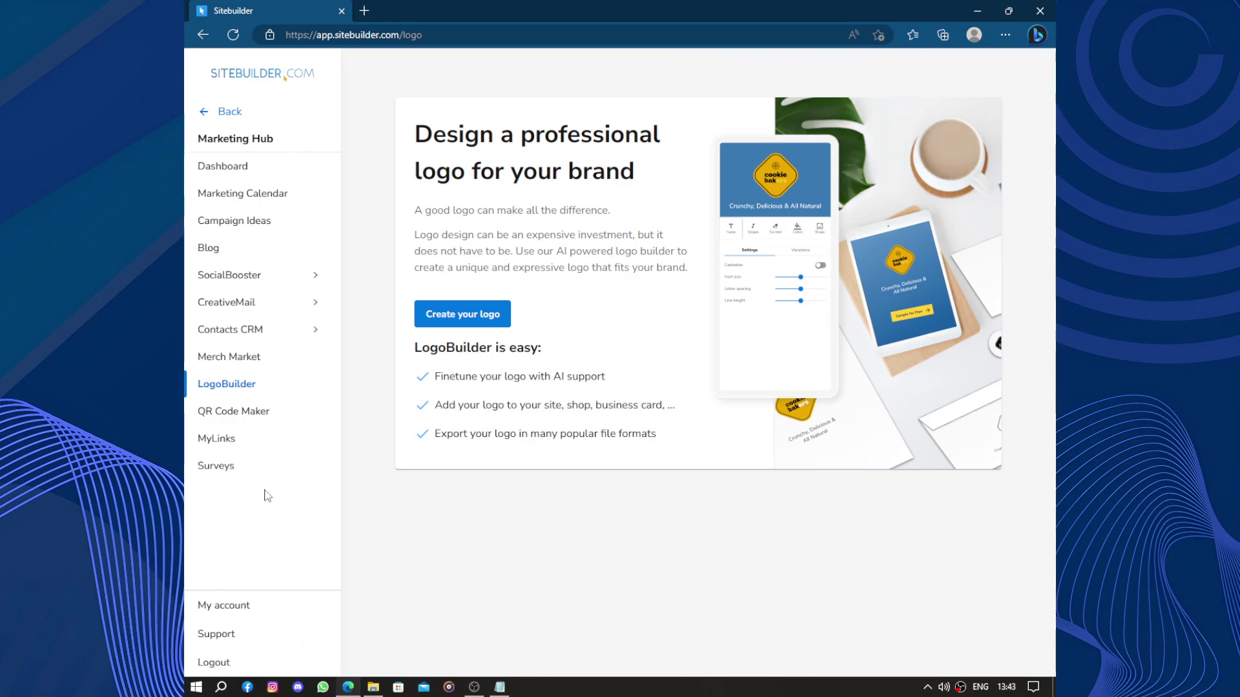
{"action": "left_click", "coordinate": [211, 116]}
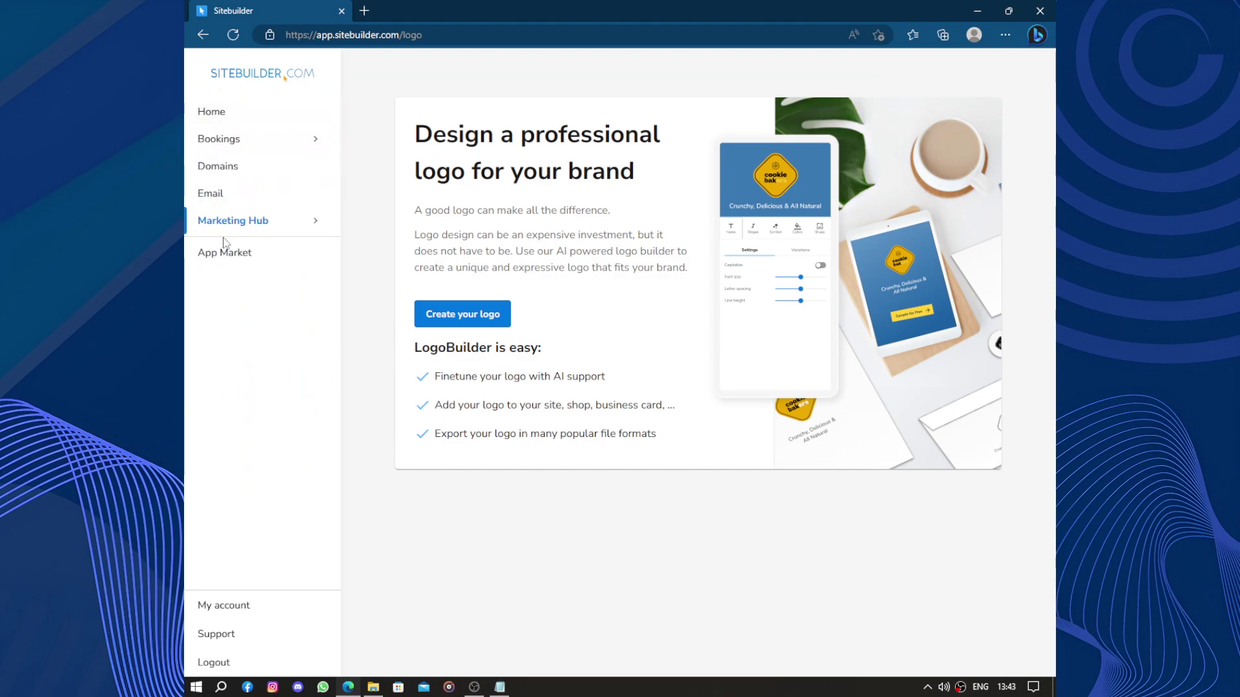
Step: View the Website Statistics app's details in the App Market, and return to the app overview
{"action": "left_click", "coordinate": [227, 258]}
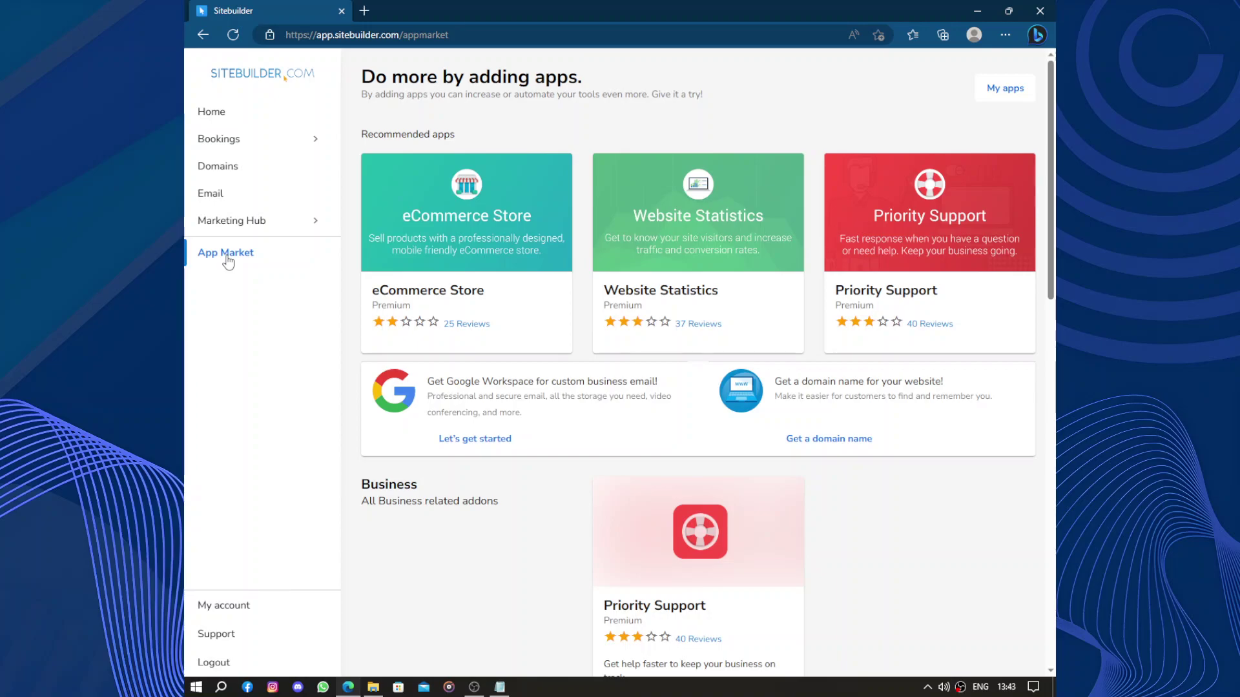
{"action": "right_click", "coordinate": [231, 255]}
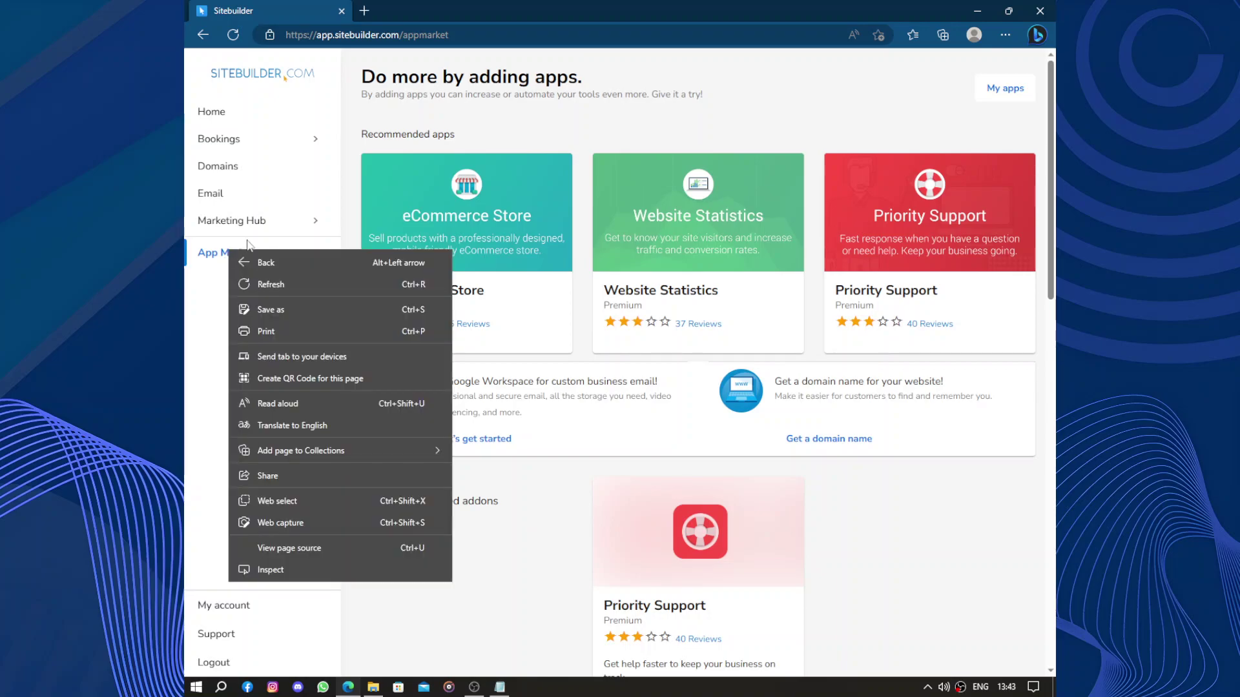
{"action": "left_click", "coordinate": [697, 242]}
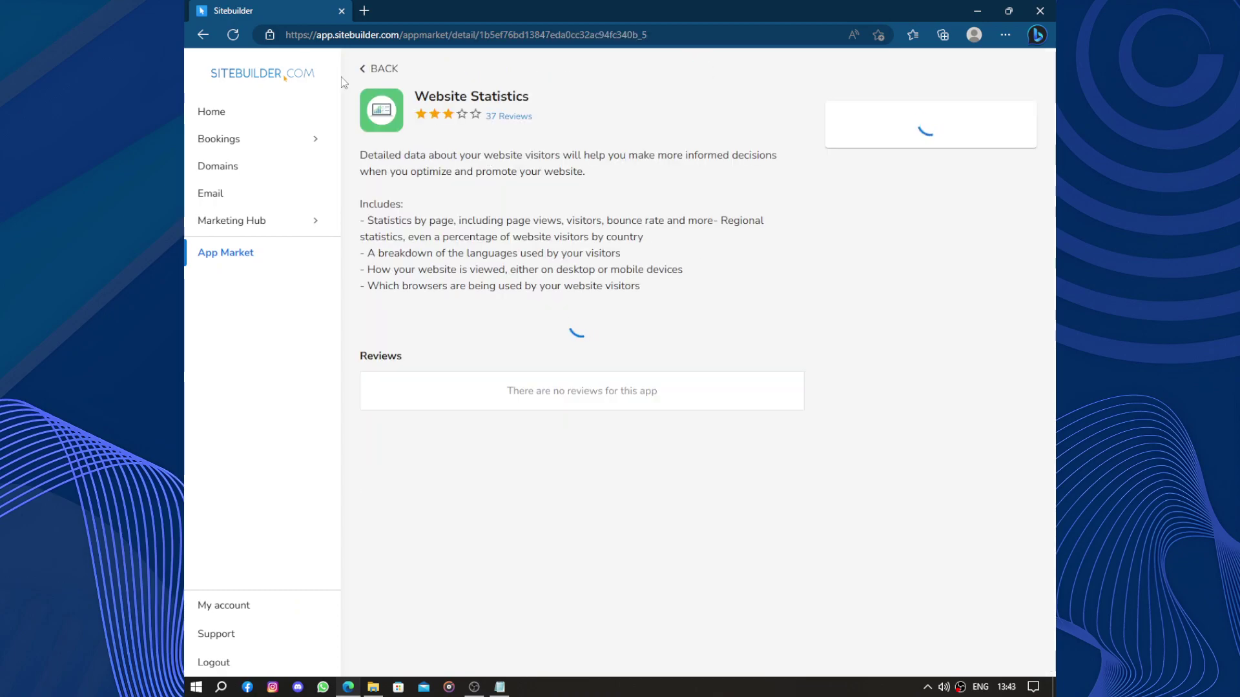
{"action": "left_click", "coordinate": [203, 35]}
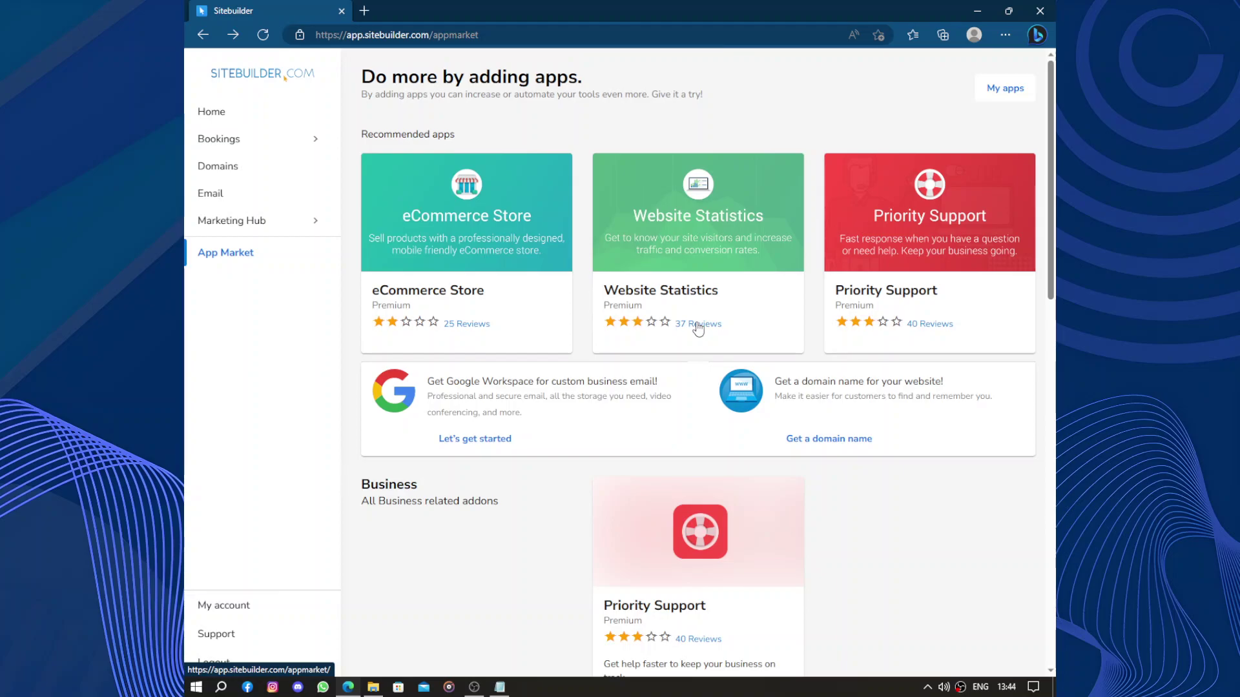
Step: Browse the App Market's Business, eCommerce and Marketing add-ons, and go back to the home dashboard
{"action": "right_click", "coordinate": [278, 397]}
{"action": "left_click", "coordinate": [256, 446]}
{"action": "scroll", "coordinate": [862, 313], "scroll_direction": "down", "scroll_amount": 8}
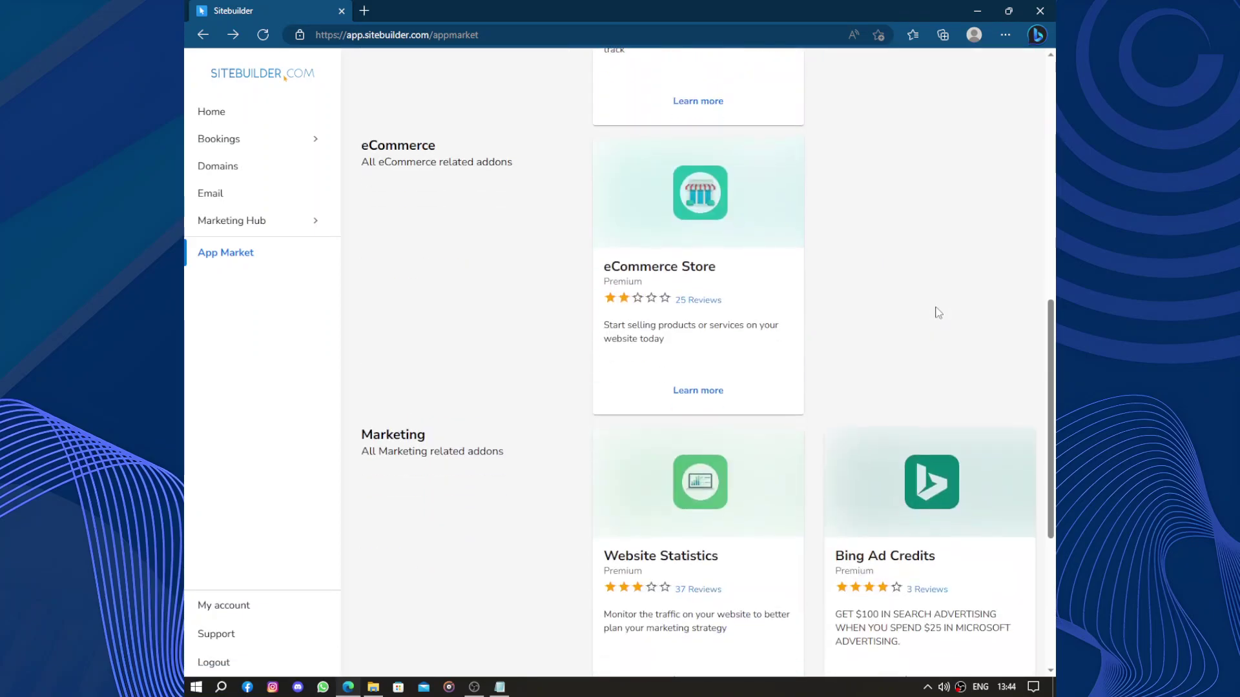
{"action": "scroll", "coordinate": [938, 312], "scroll_direction": "down", "scroll_amount": 4}
{"action": "scroll", "coordinate": [939, 313], "scroll_direction": "up", "scroll_amount": 12}
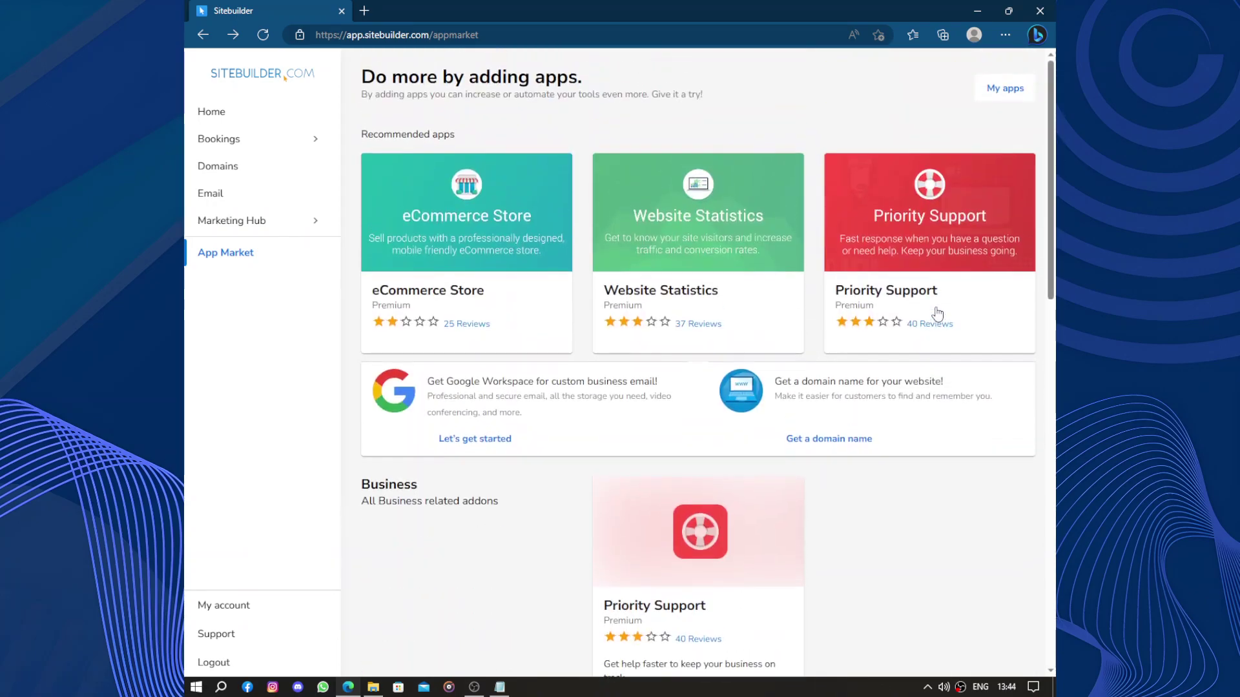
{"action": "left_click", "coordinate": [270, 113]}
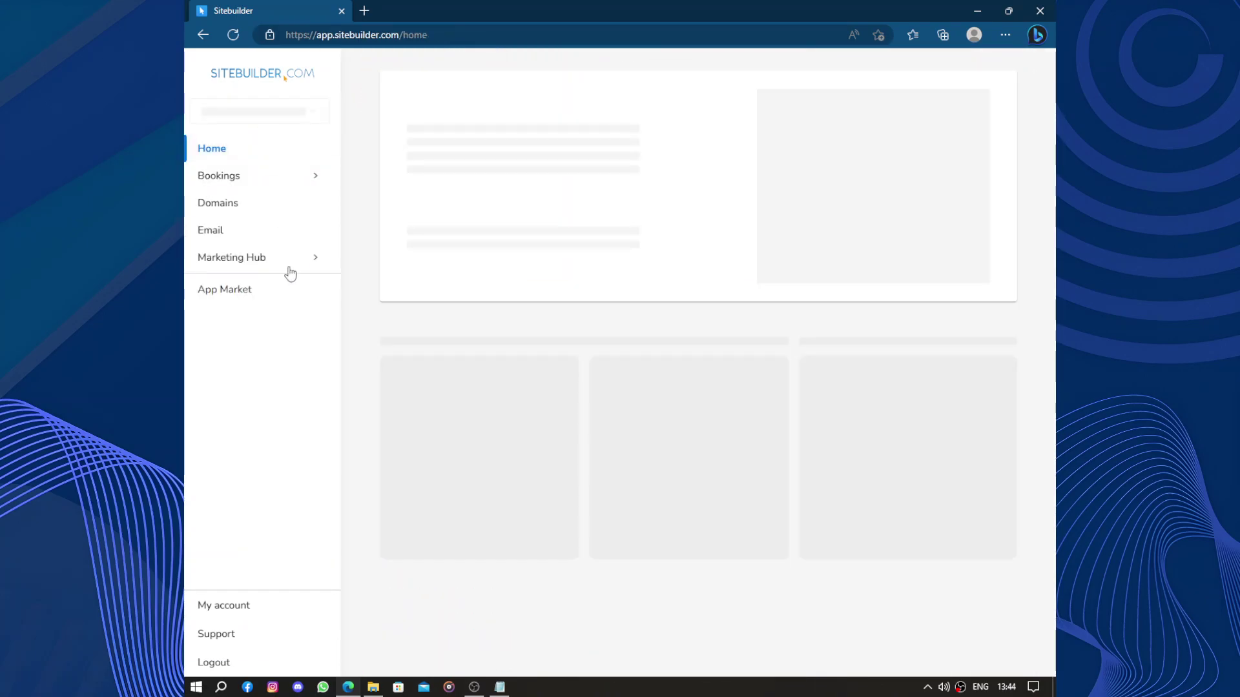
Step: Review the account's Details, Services and Invoices pages, and return to the home dashboard
{"action": "left_click", "coordinate": [236, 618]}
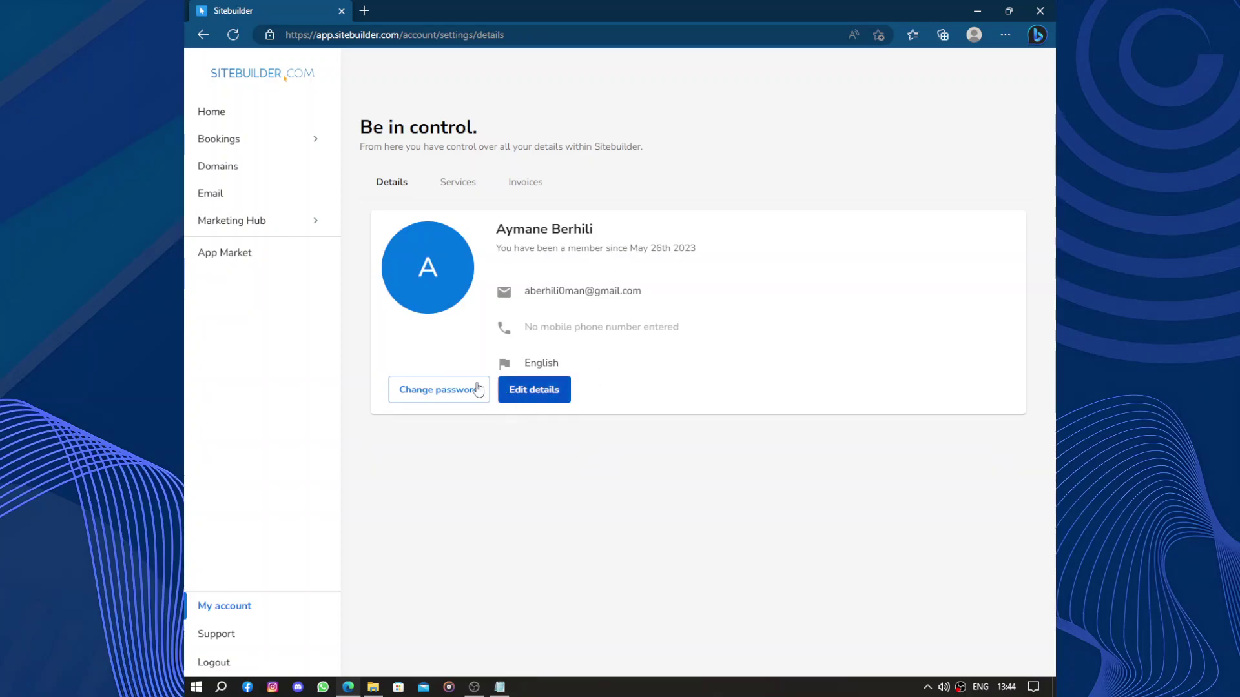
{"action": "left_click", "coordinate": [452, 190]}
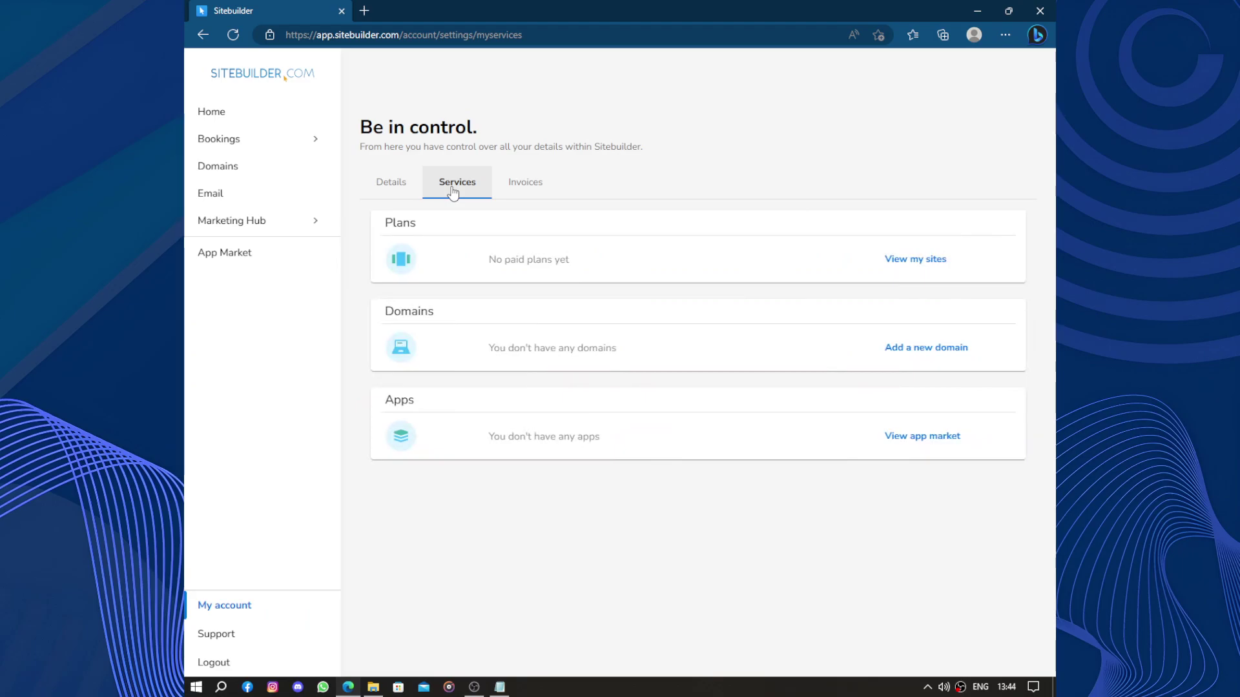
{"action": "left_click", "coordinate": [525, 200]}
{"action": "left_click", "coordinate": [390, 186]}
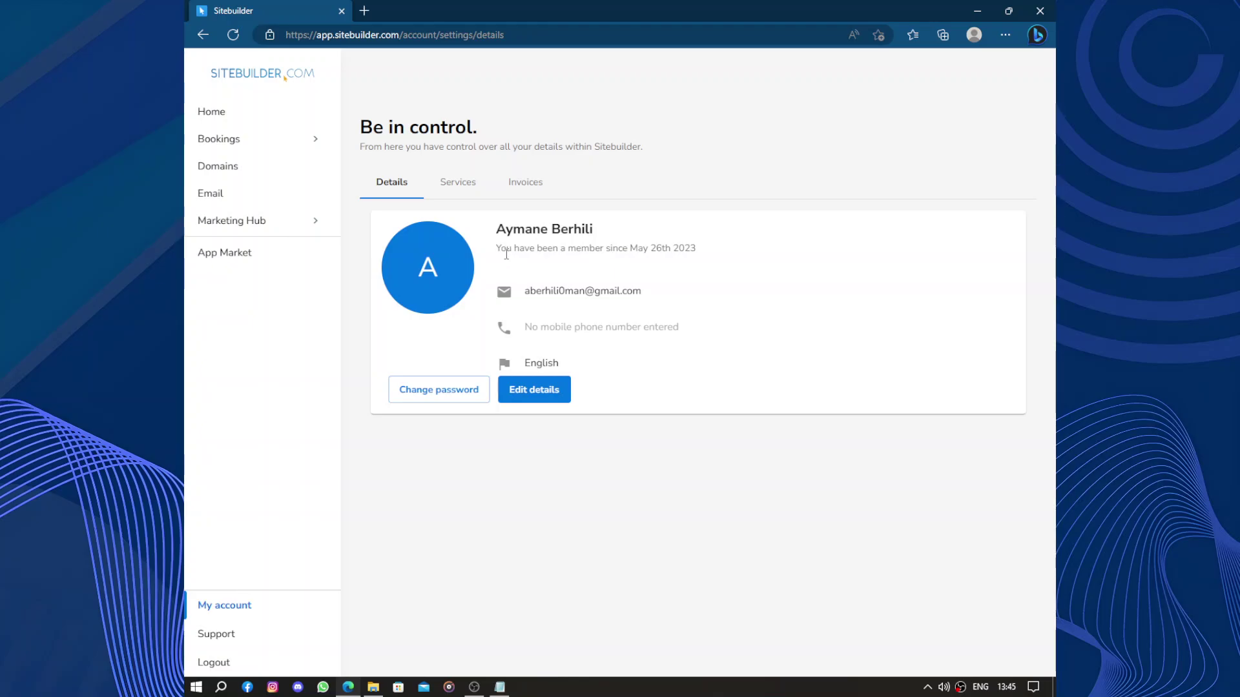
{"action": "left_click", "coordinate": [215, 113]}
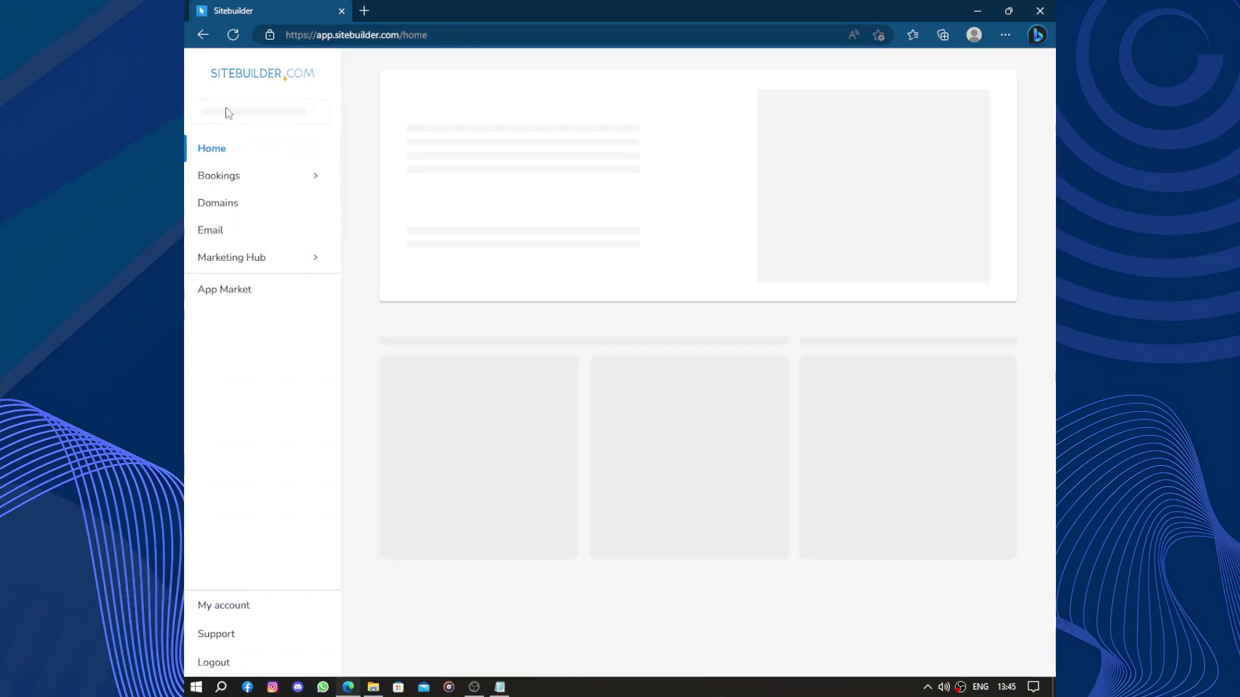